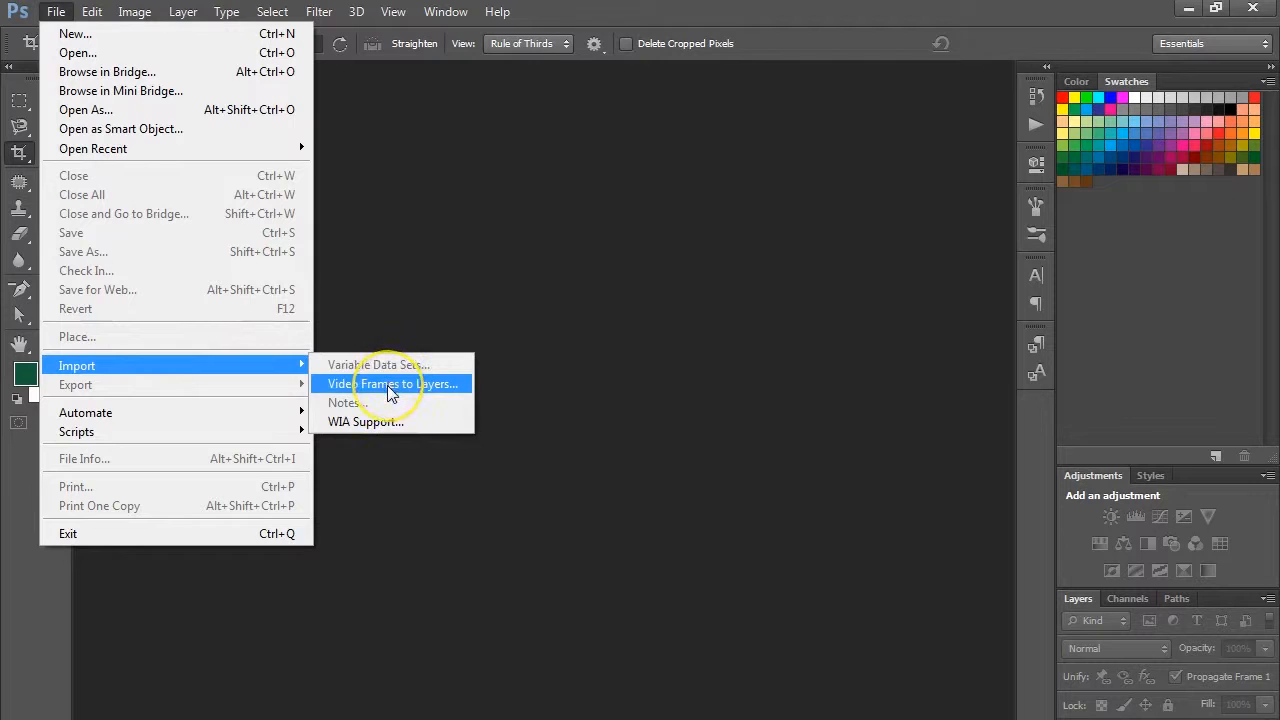
# - Start importing the video file Sho1 from the Walking into Nakedness folder as frames to layers
pyautogui.click(390, 390)
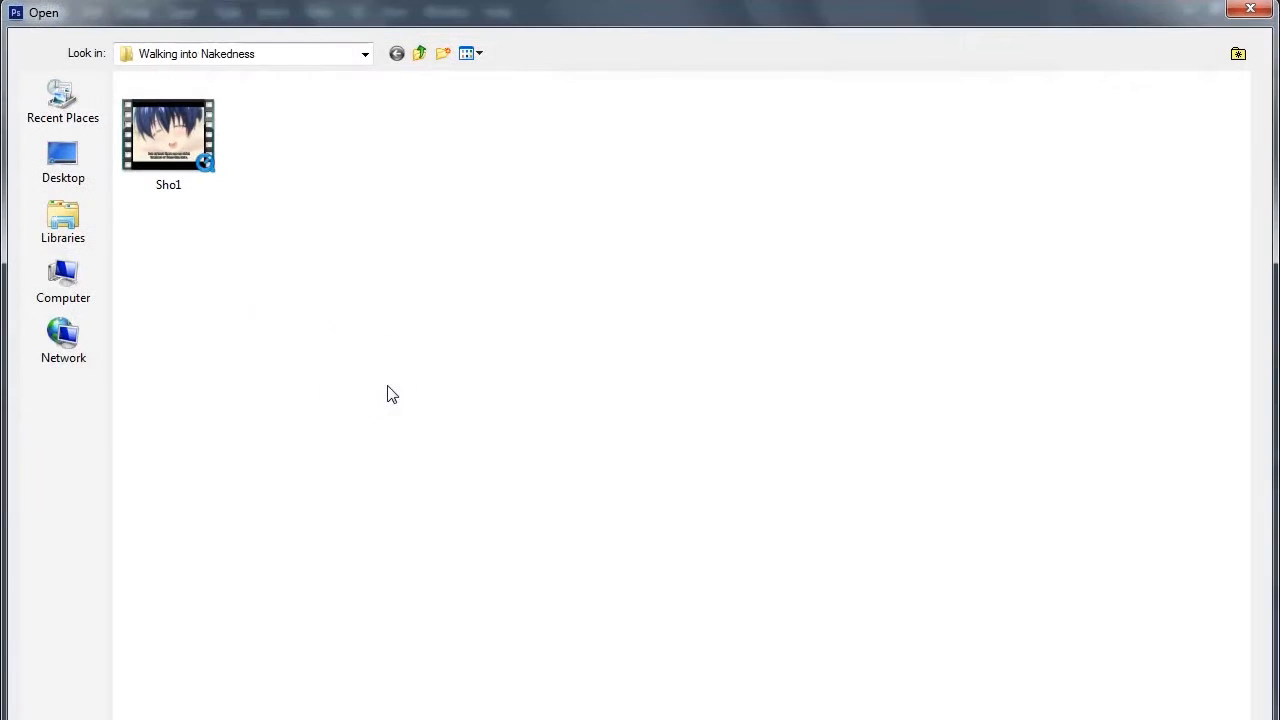
pyautogui.click(168, 135)
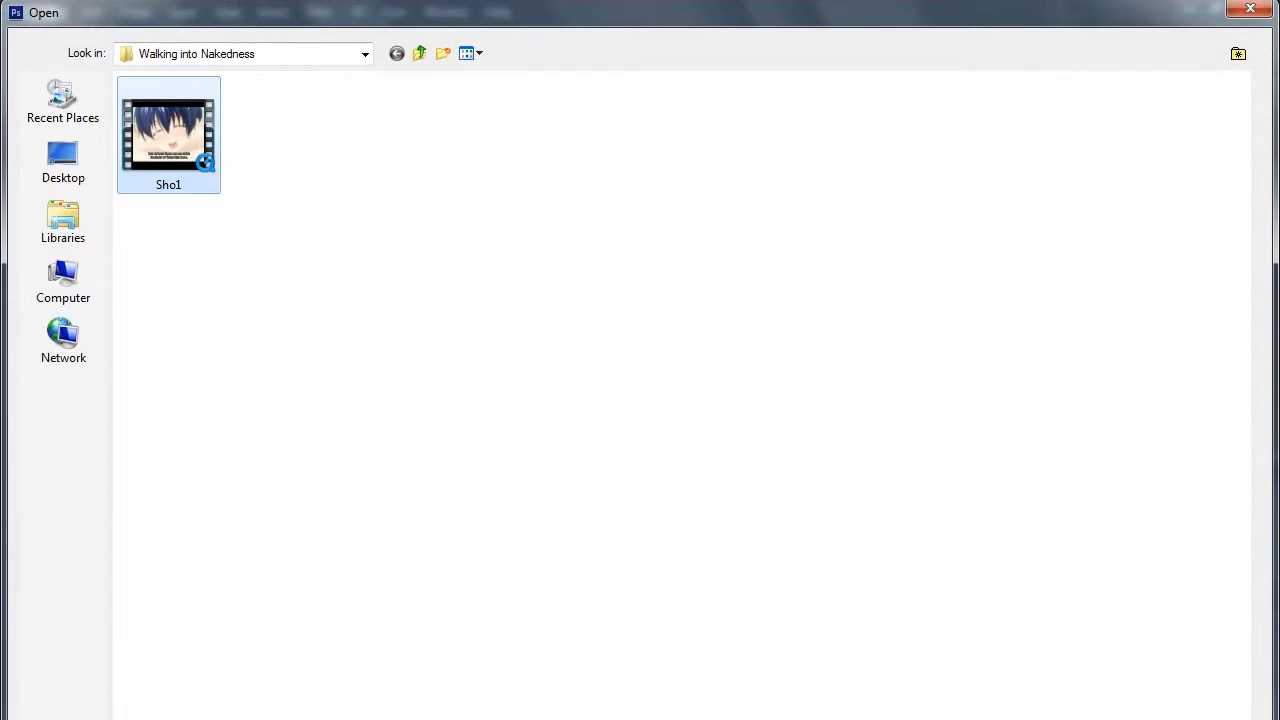
pyautogui.press('Return')
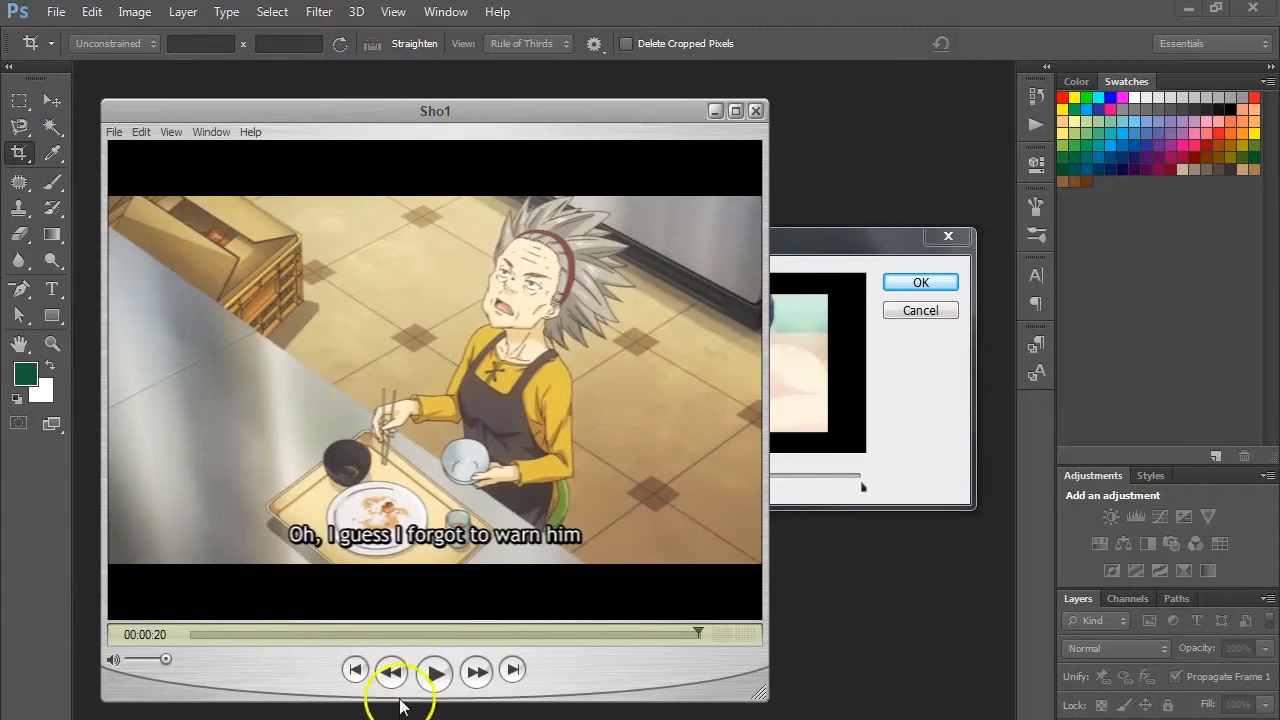
# - Play the Sho1 clip from its beginning to find the section to import, then close the player
pyautogui.click(355, 670)
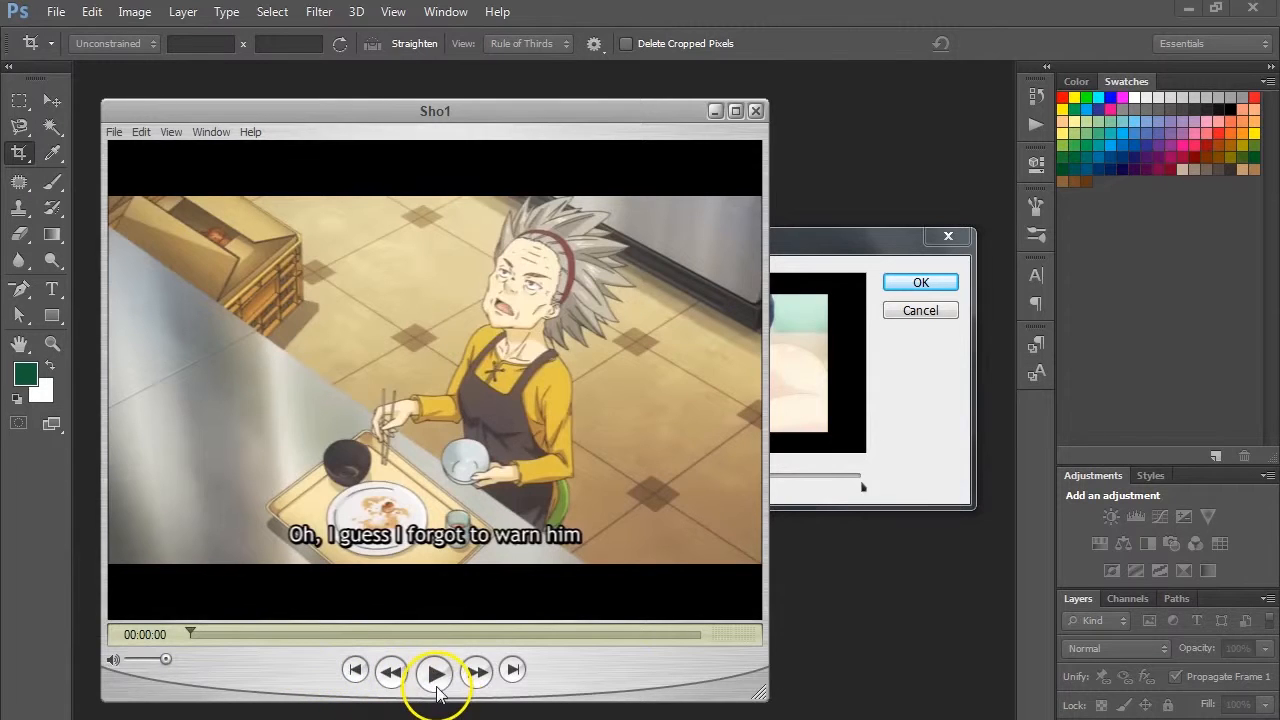
pyautogui.click(436, 675)
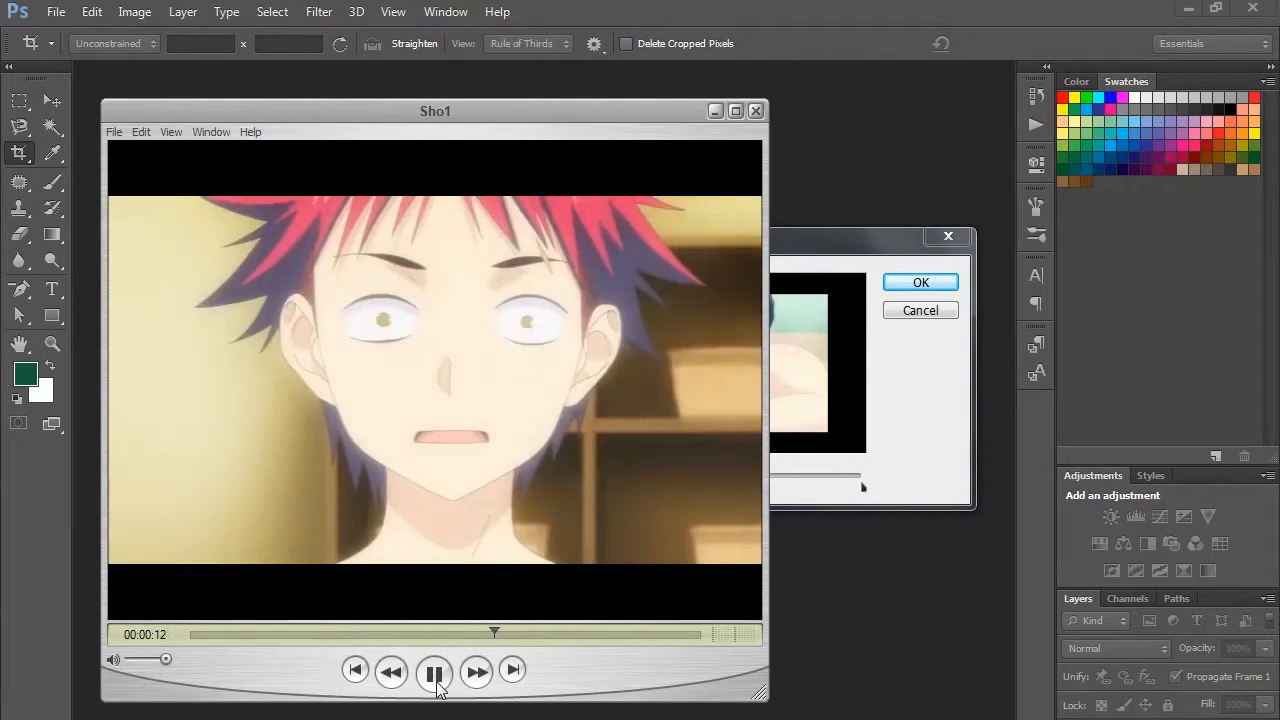
pyautogui.click(435, 673)
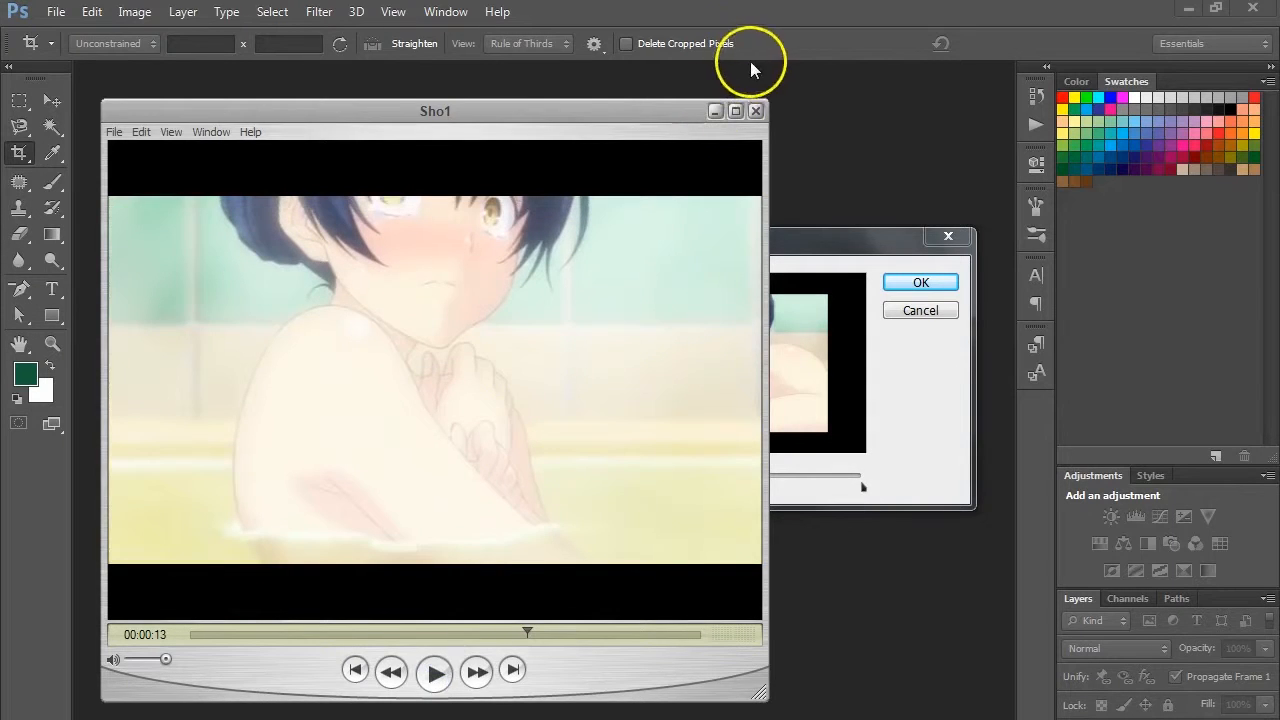
pyautogui.click(757, 112)
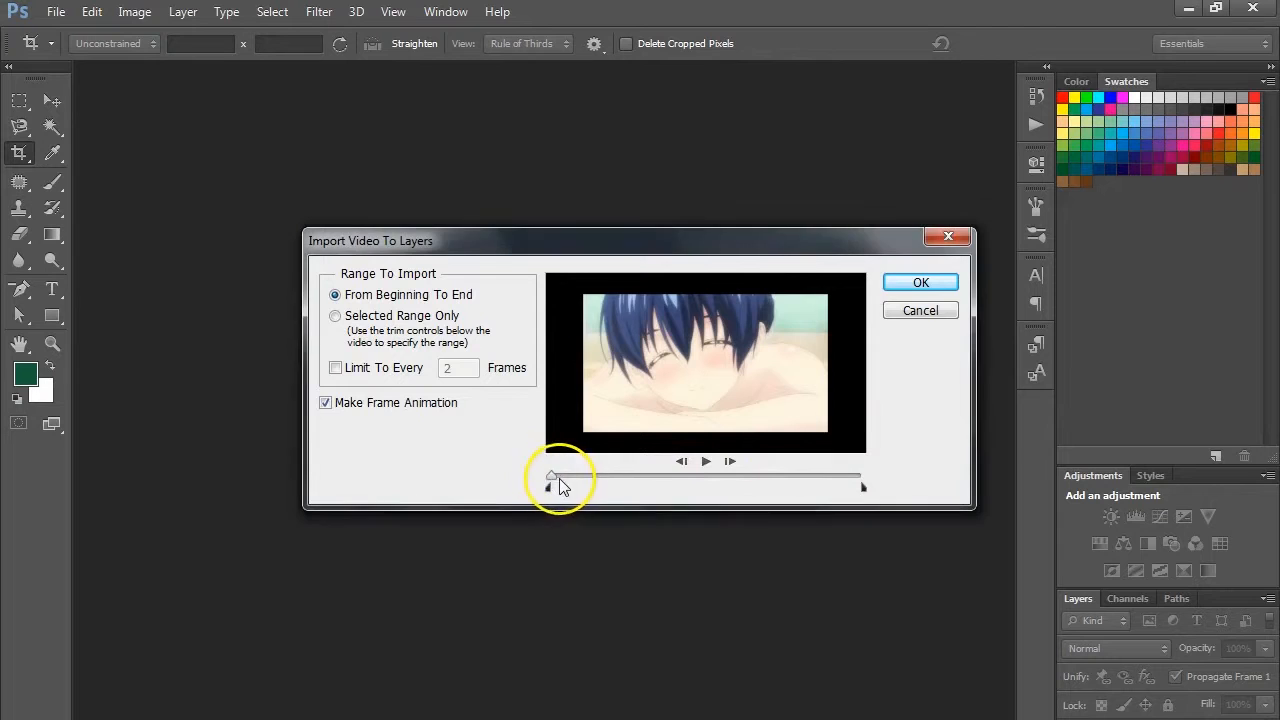
# - Limit the import to Selected Range Only, starting at the frame subtitled "Let's start with a hot bath!"
pyautogui.click(336, 316)
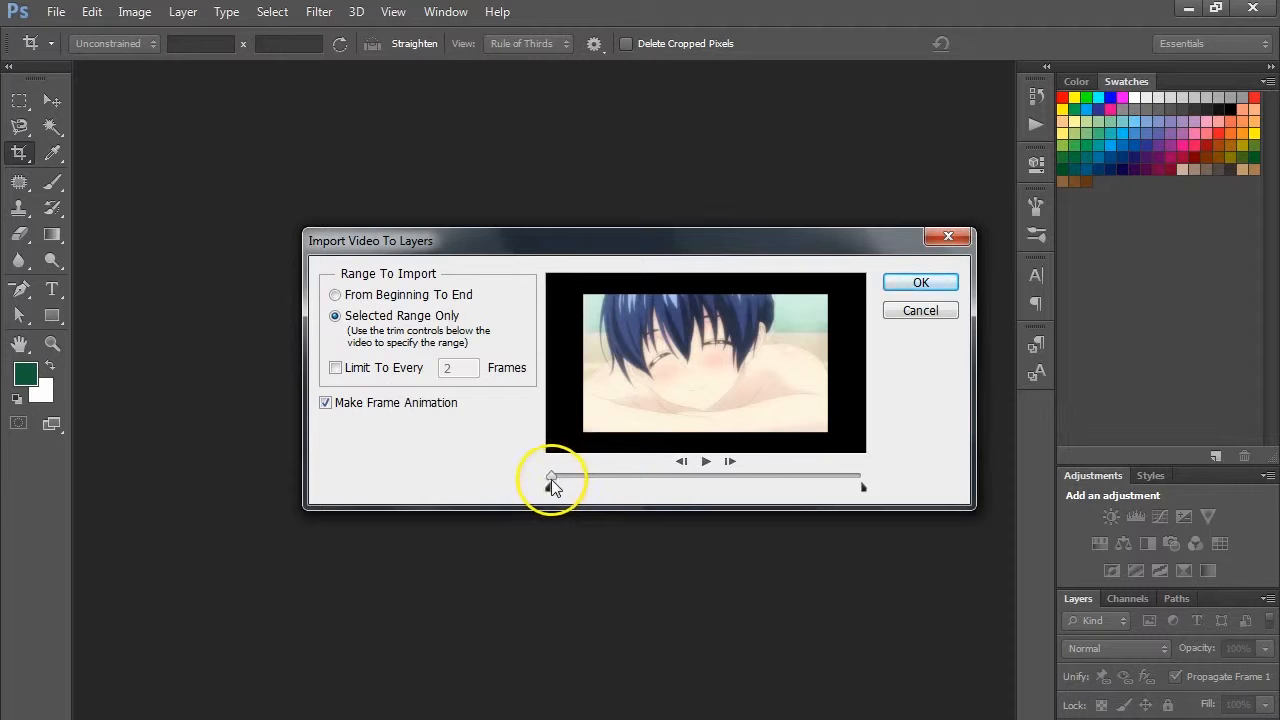
pyautogui.moveTo(553, 477); pyautogui.dragTo(638, 481)
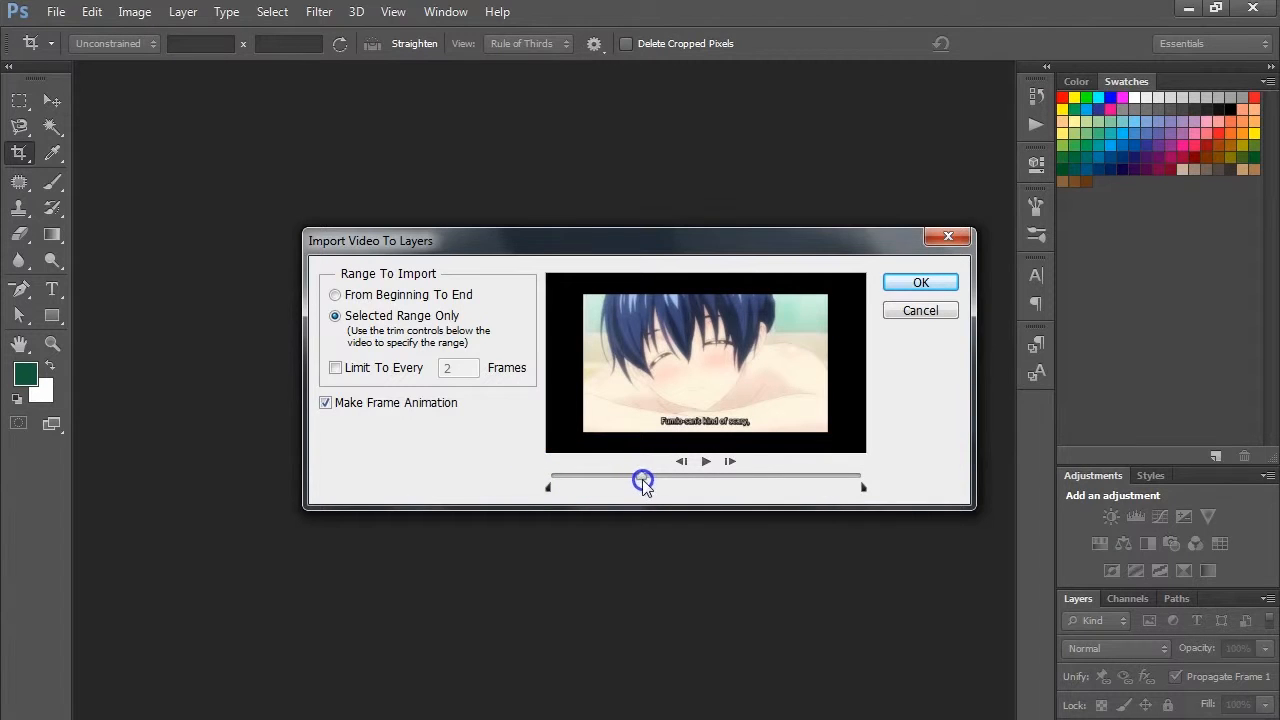
pyautogui.moveTo(668, 480); pyautogui.dragTo(702, 480)
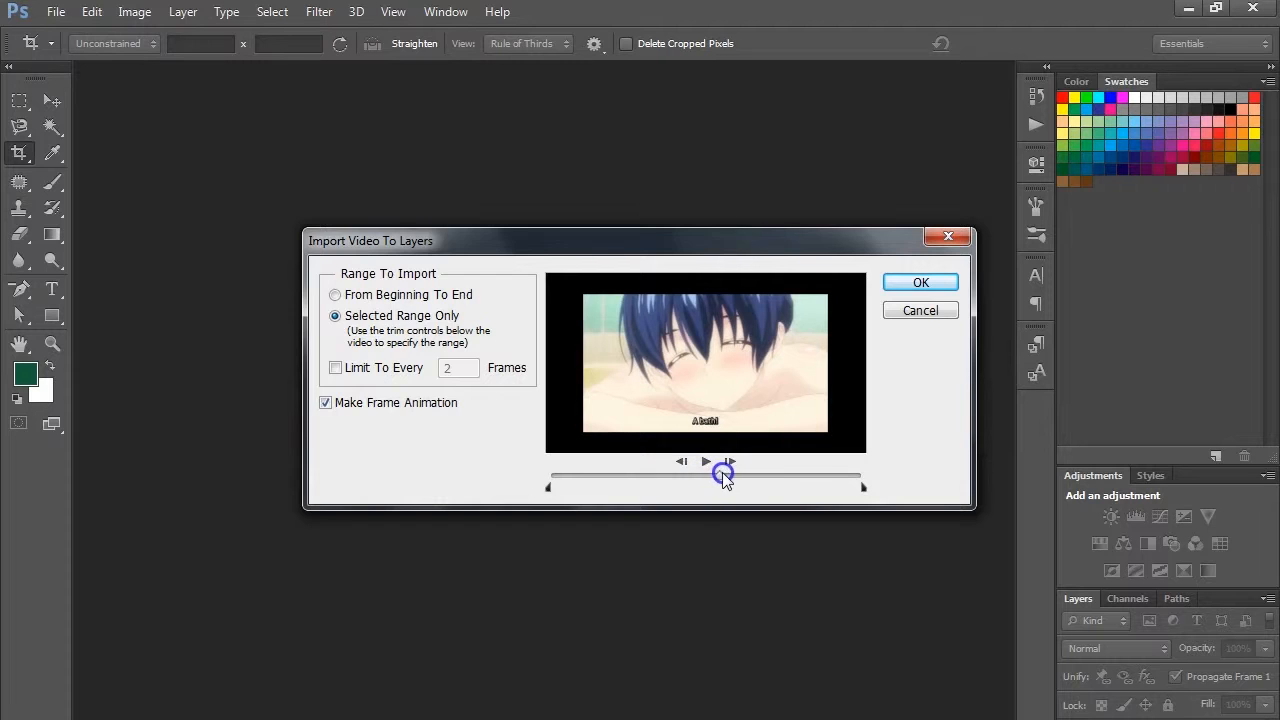
pyautogui.moveTo(728, 477); pyautogui.dragTo(656, 477)
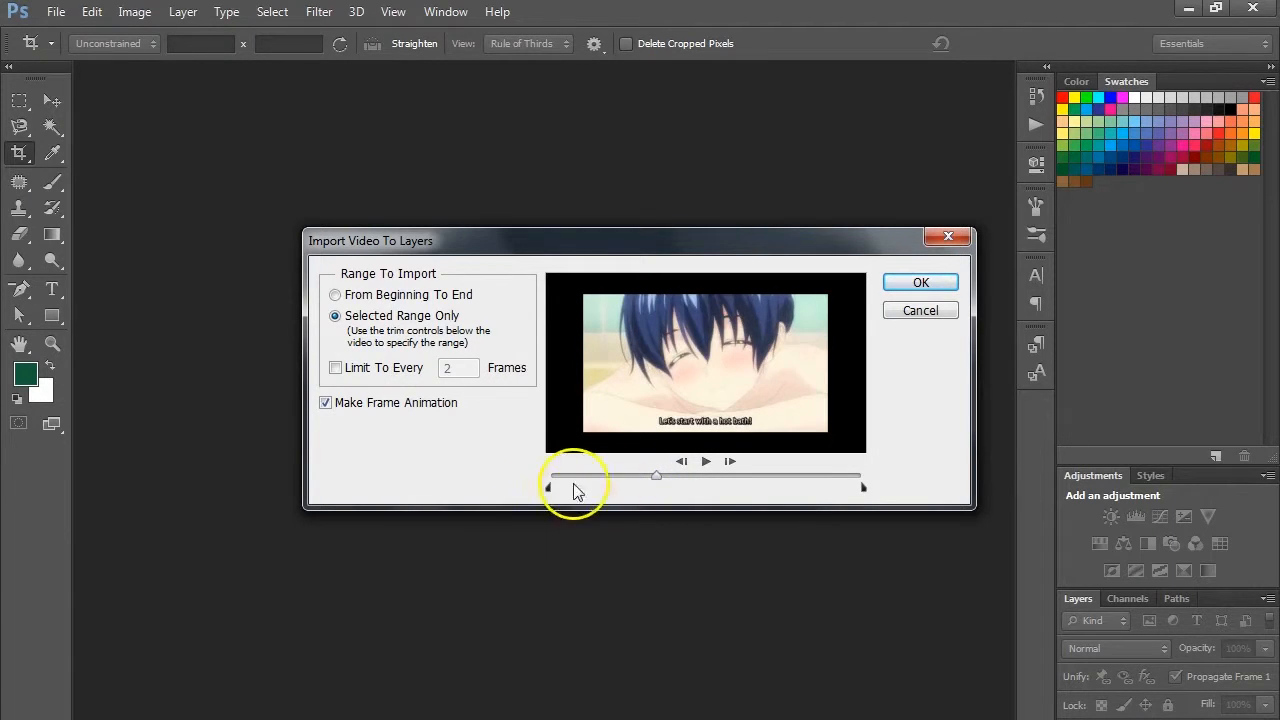
pyautogui.moveTo(547, 488); pyautogui.dragTo(651, 486)
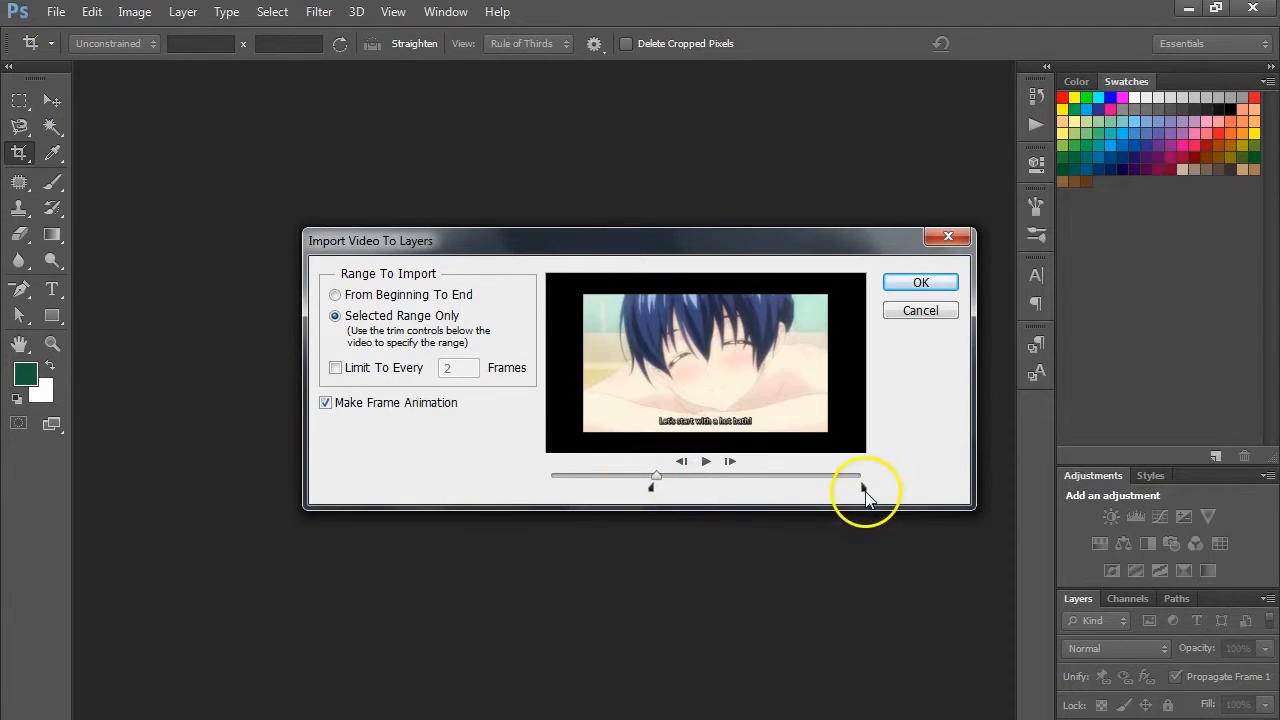
# - End the import range at the close-up of the wide-eyed blue-haired character and import the frames as layers
pyautogui.moveTo(656, 476)
pyautogui.mouseDown()
pyautogui.moveTo(810, 485)
pyautogui.moveTo(789, 478)
pyautogui.mouseUp()
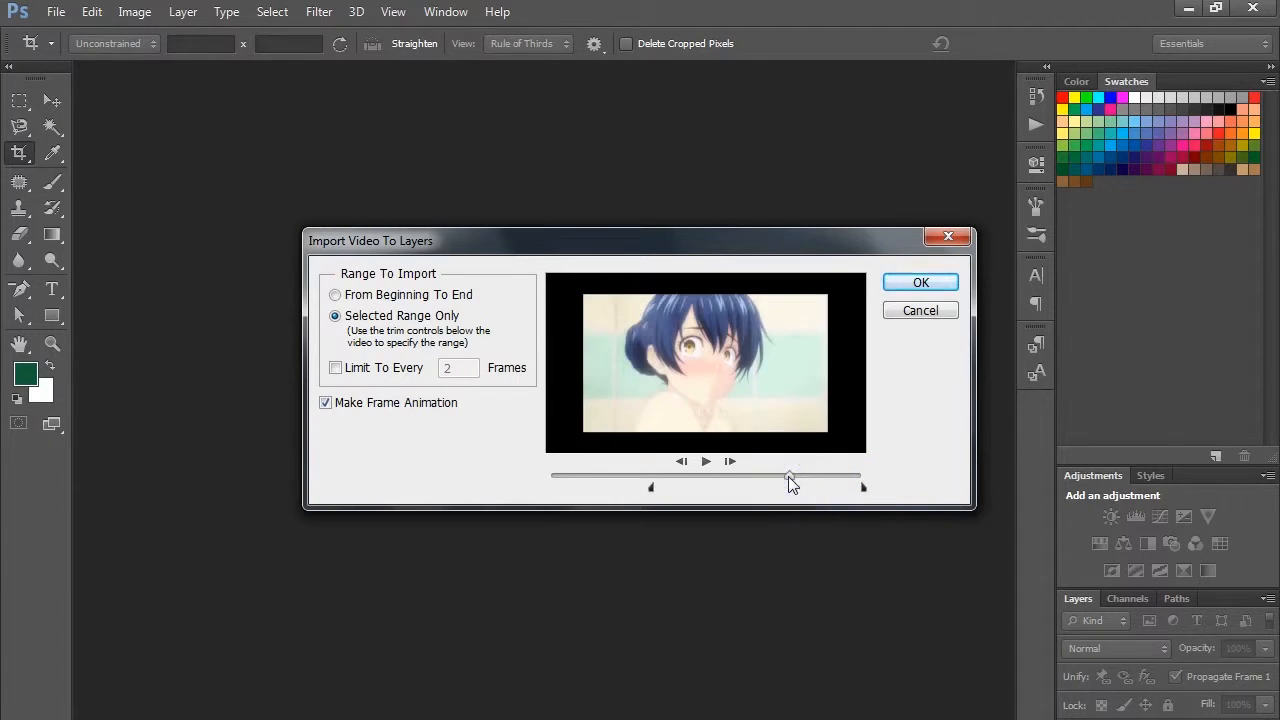
pyautogui.moveTo(865, 491); pyautogui.dragTo(790, 486)
pyautogui.click(904, 286)
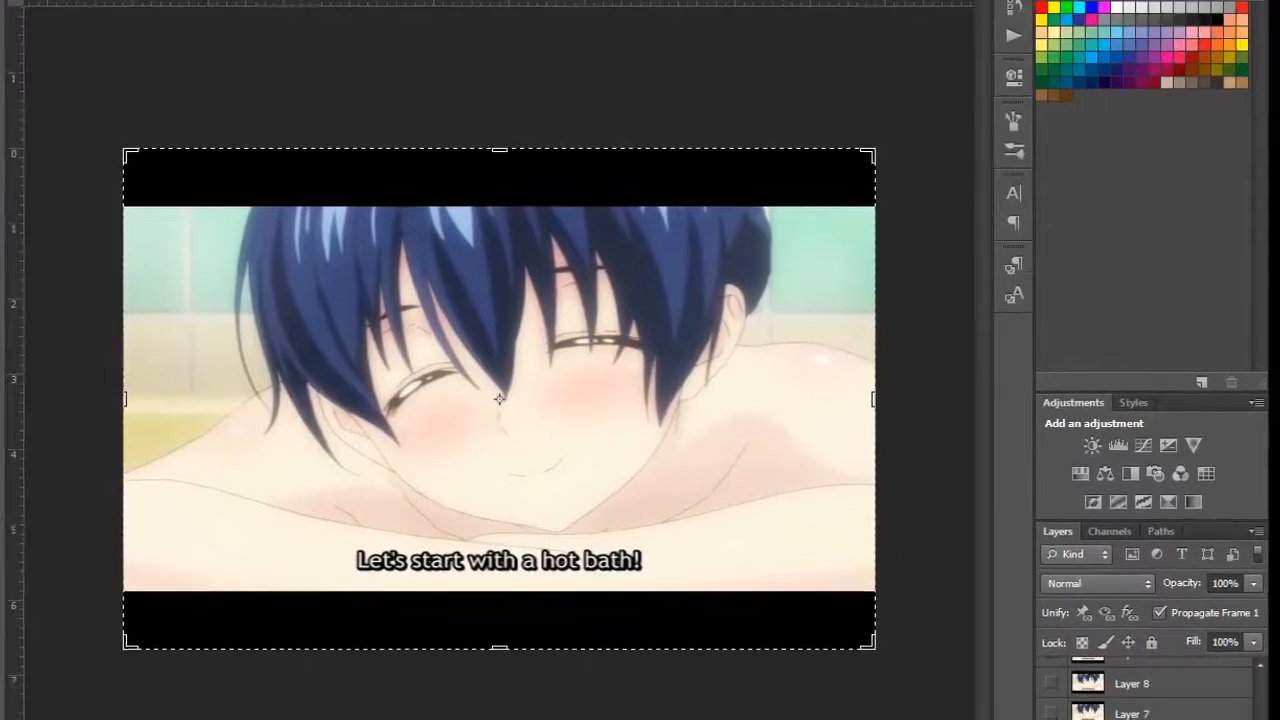
pyautogui.moveTo(1223, 713); pyautogui.dragTo(1211, 414)
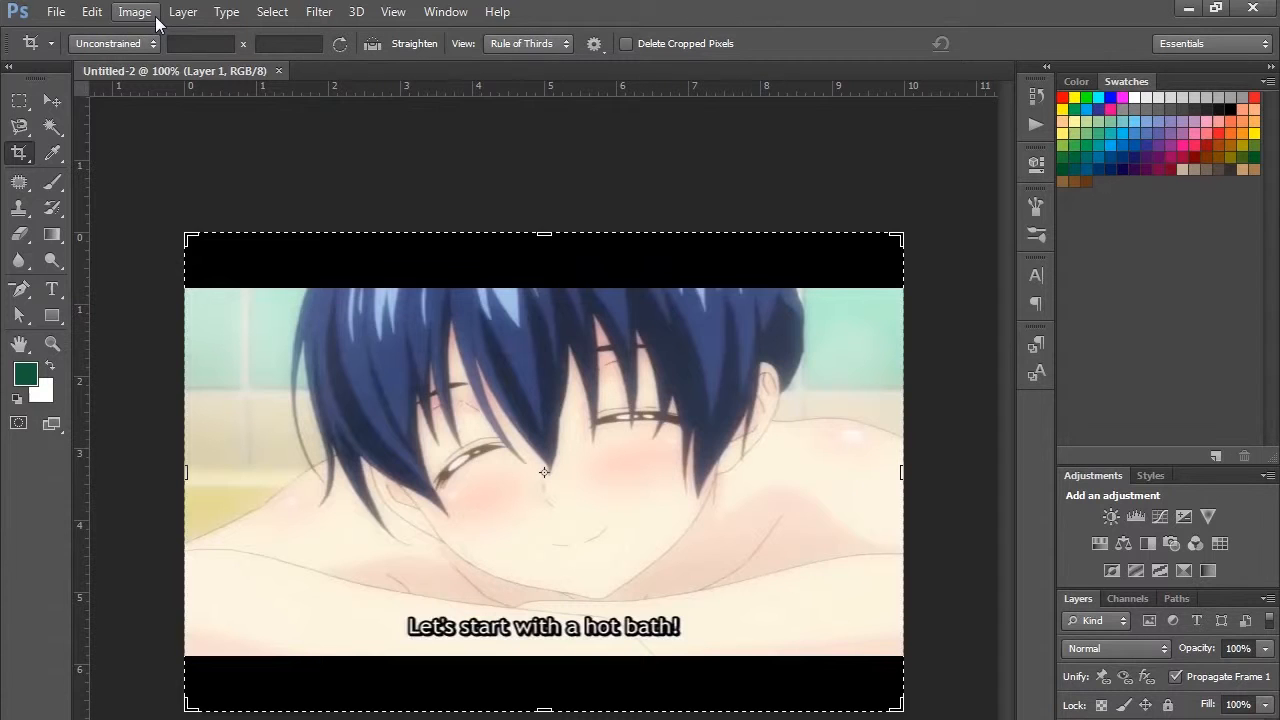
pyautogui.click(151, 16)
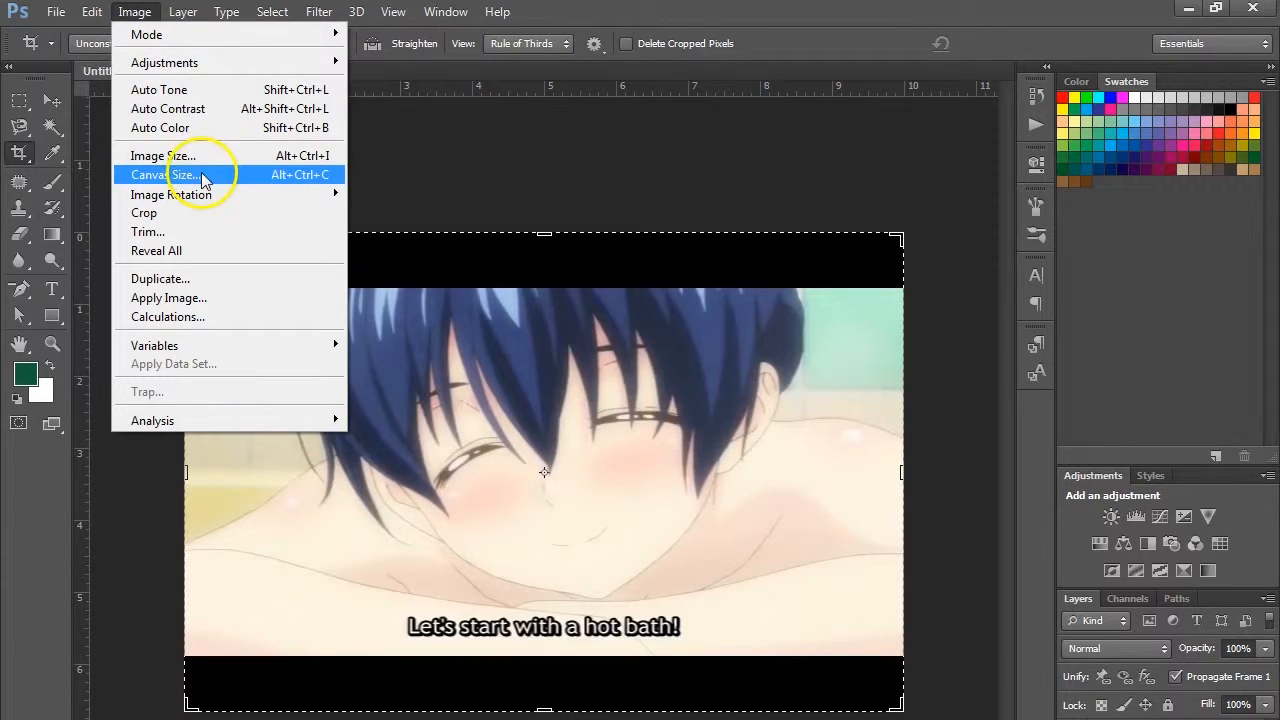
pyautogui.click(165, 175)
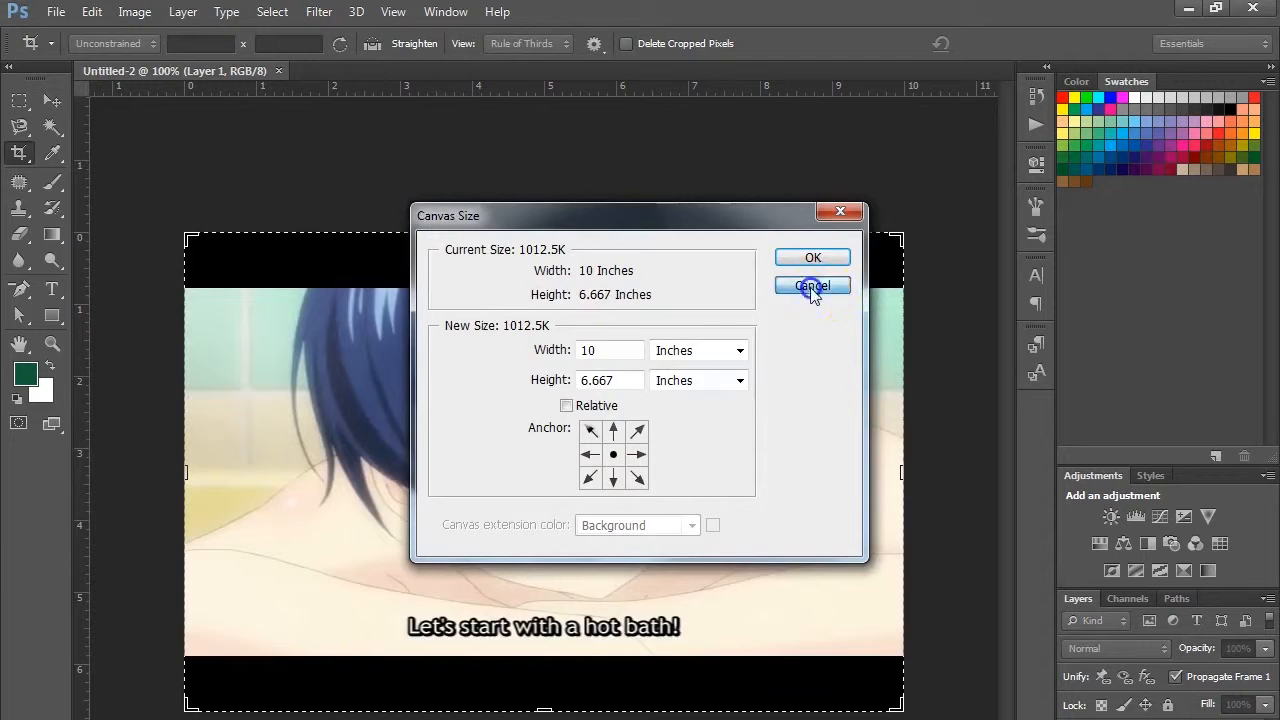
pyautogui.click(812, 288)
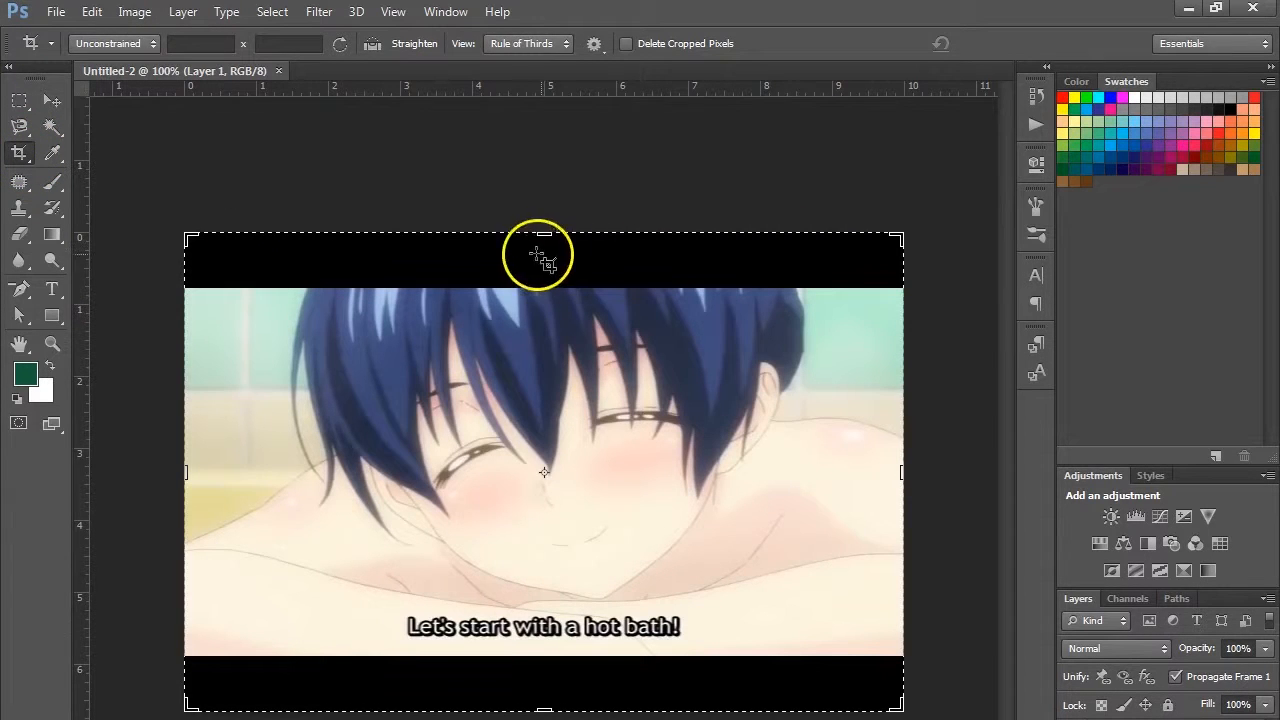
# - Crop away the black bars above and below the video picture, keeping the full width
pyautogui.moveTo(543, 233); pyautogui.dragTo(543, 259)
pyautogui.moveTo(550, 686); pyautogui.dragTo(555, 660)
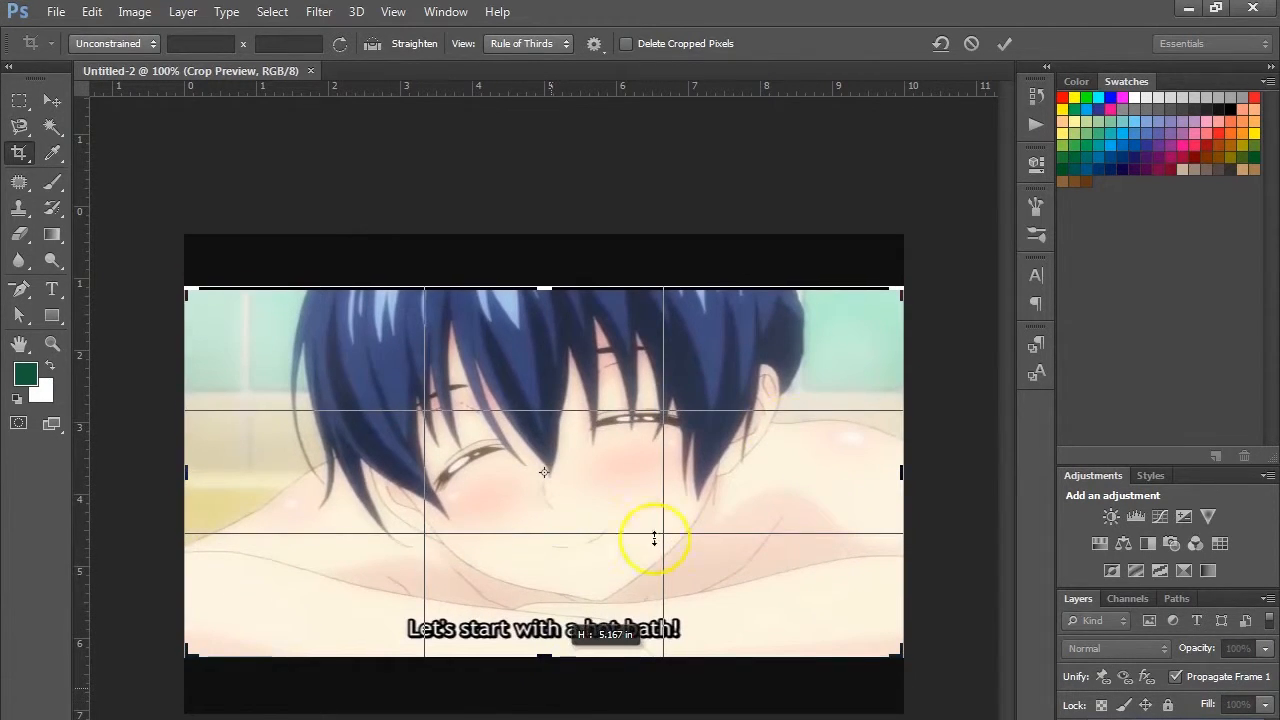
pyautogui.moveTo(654, 539); pyautogui.dragTo(654, 539)
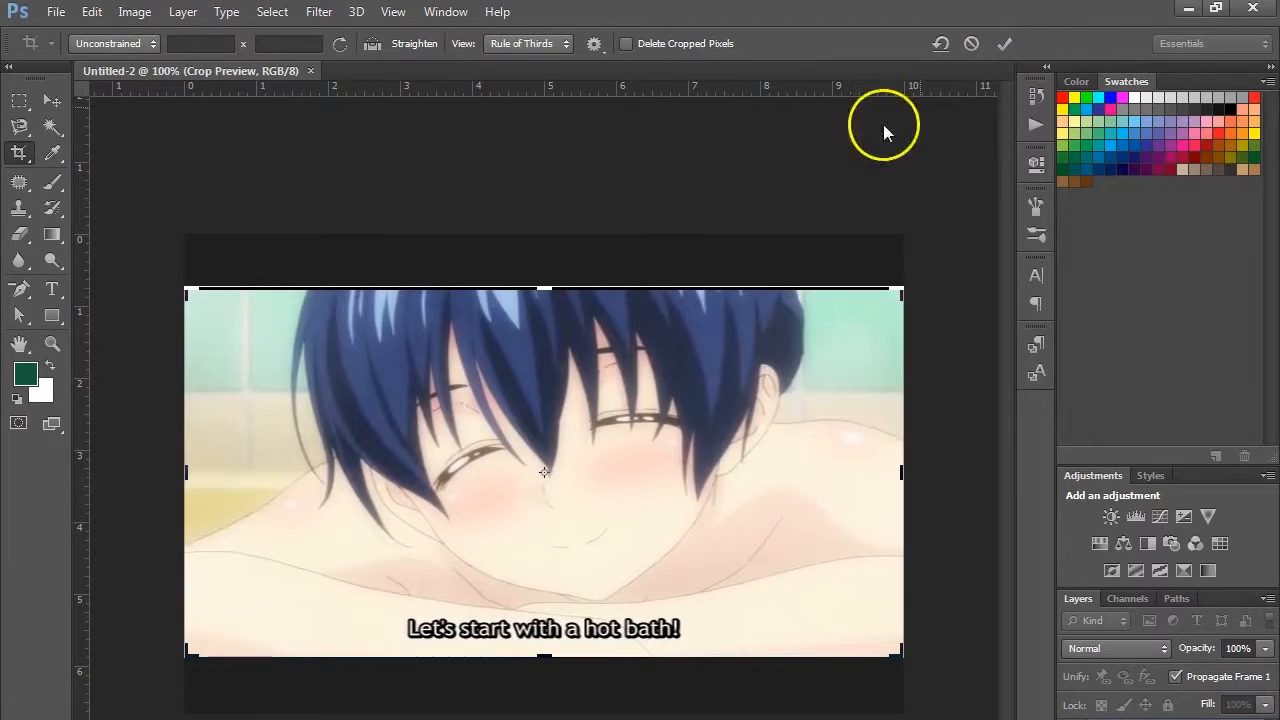
pyautogui.moveTo(547, 286); pyautogui.dragTo(546, 289)
pyautogui.click(1004, 43)
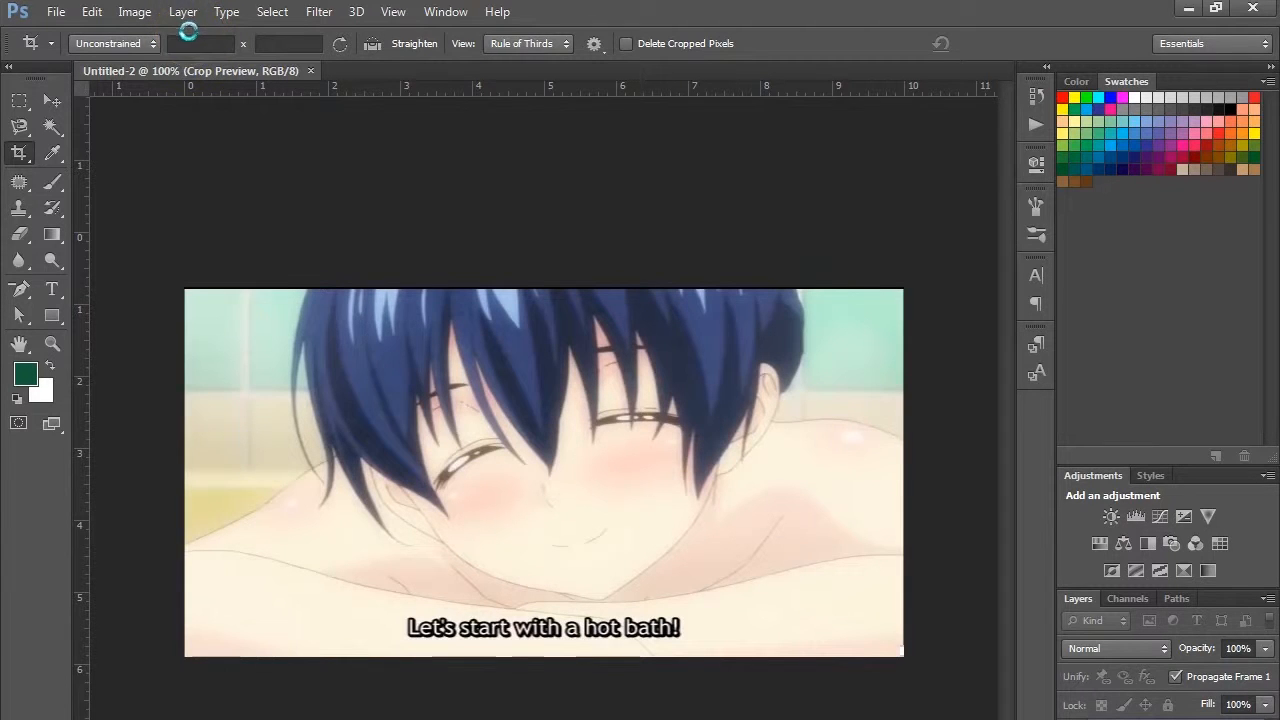
# - Resize the image to a width of 360 pixels with proportions constrained
pyautogui.click(145, 14)
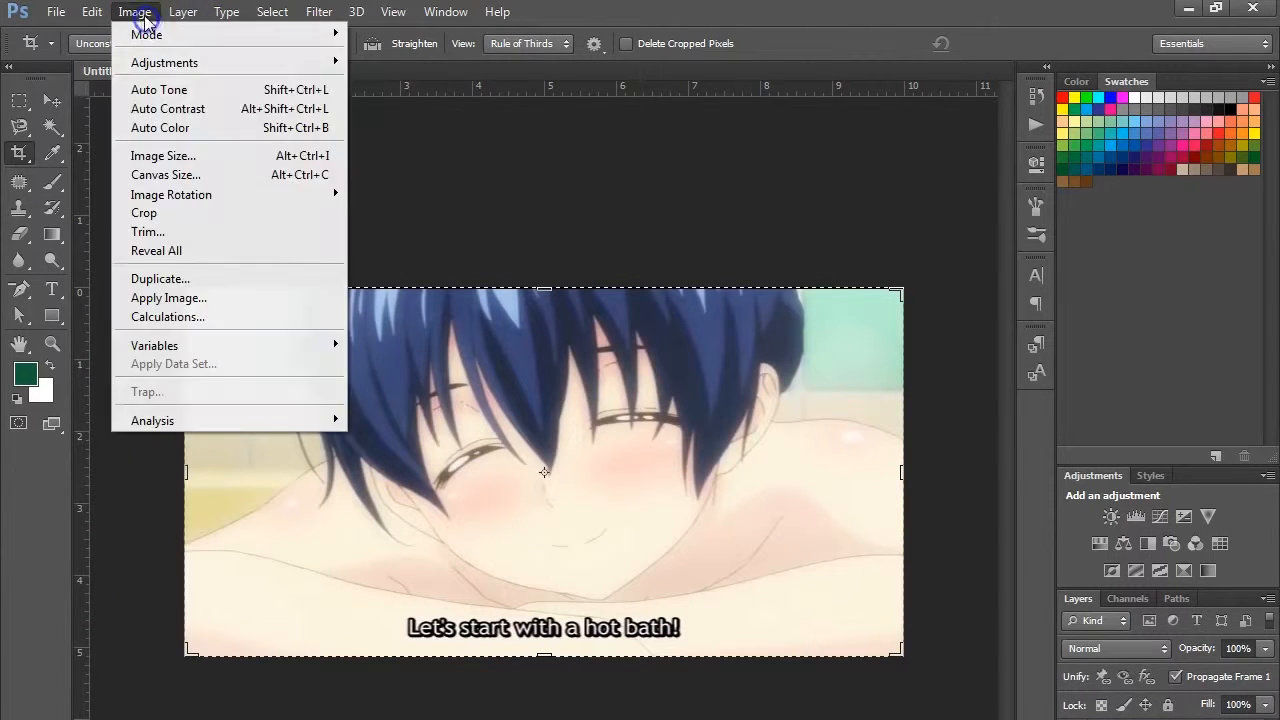
pyautogui.click(185, 155)
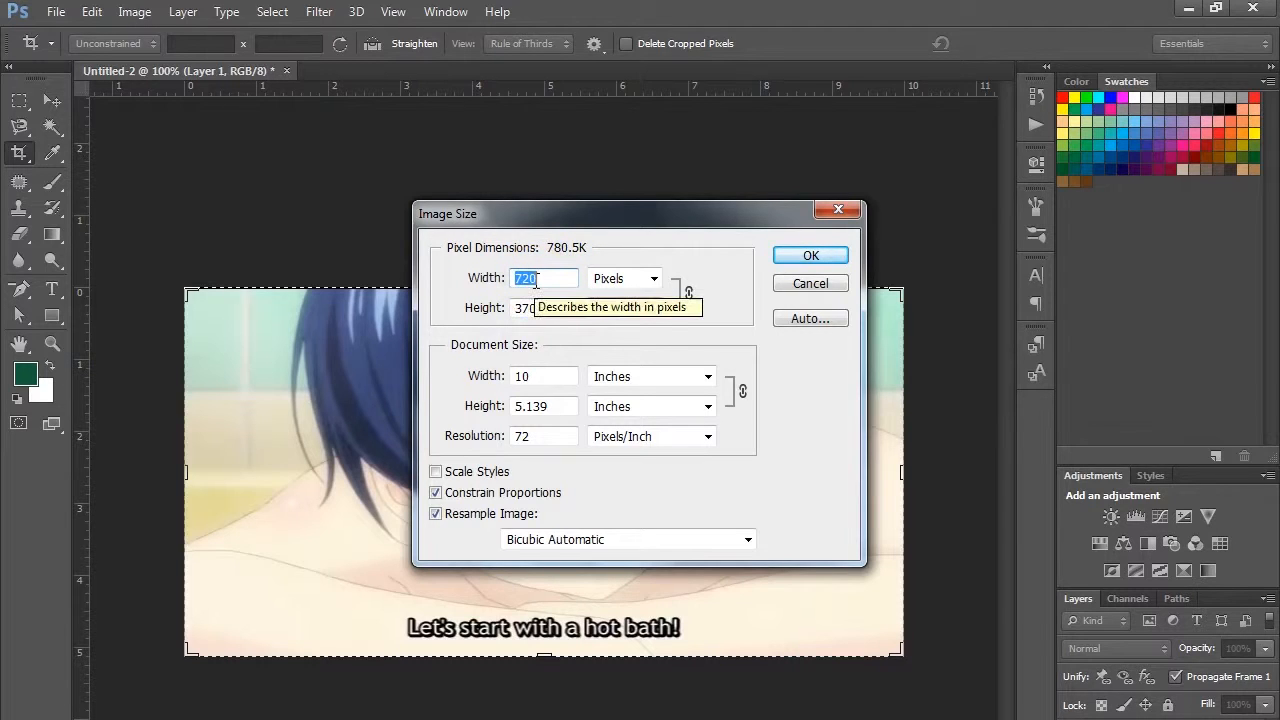
pyautogui.write('360')
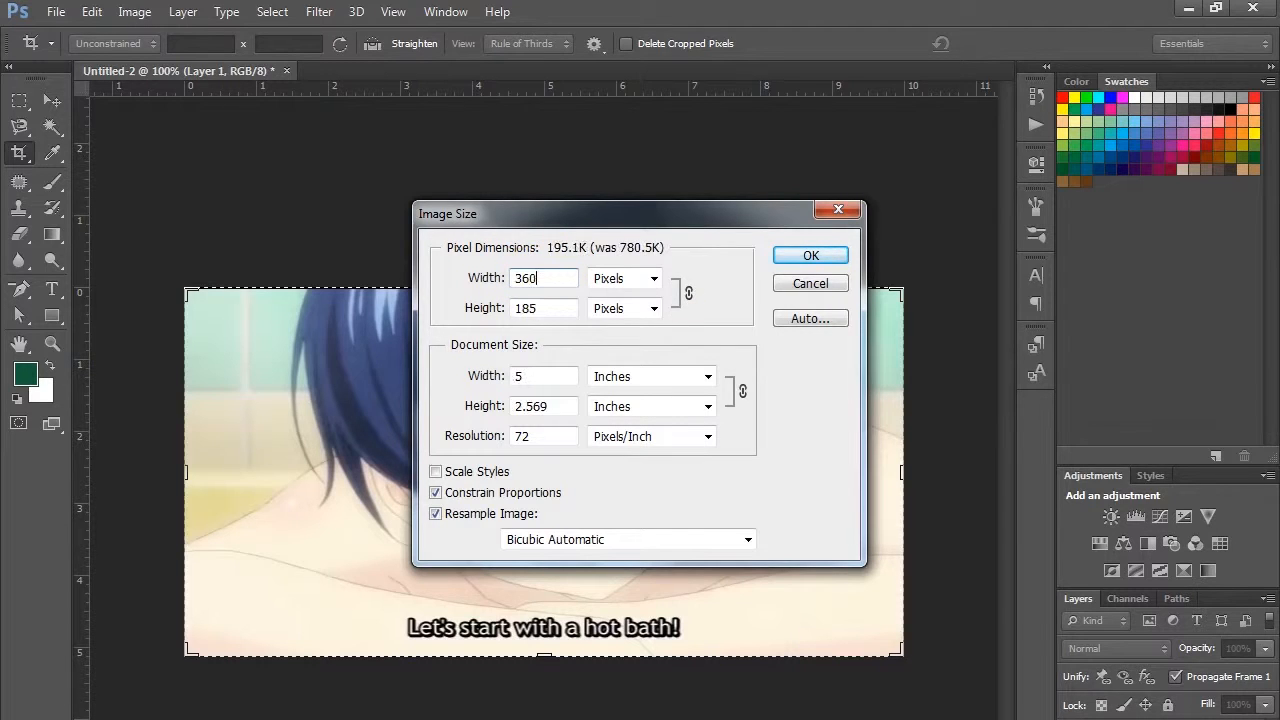
pyautogui.click(811, 256)
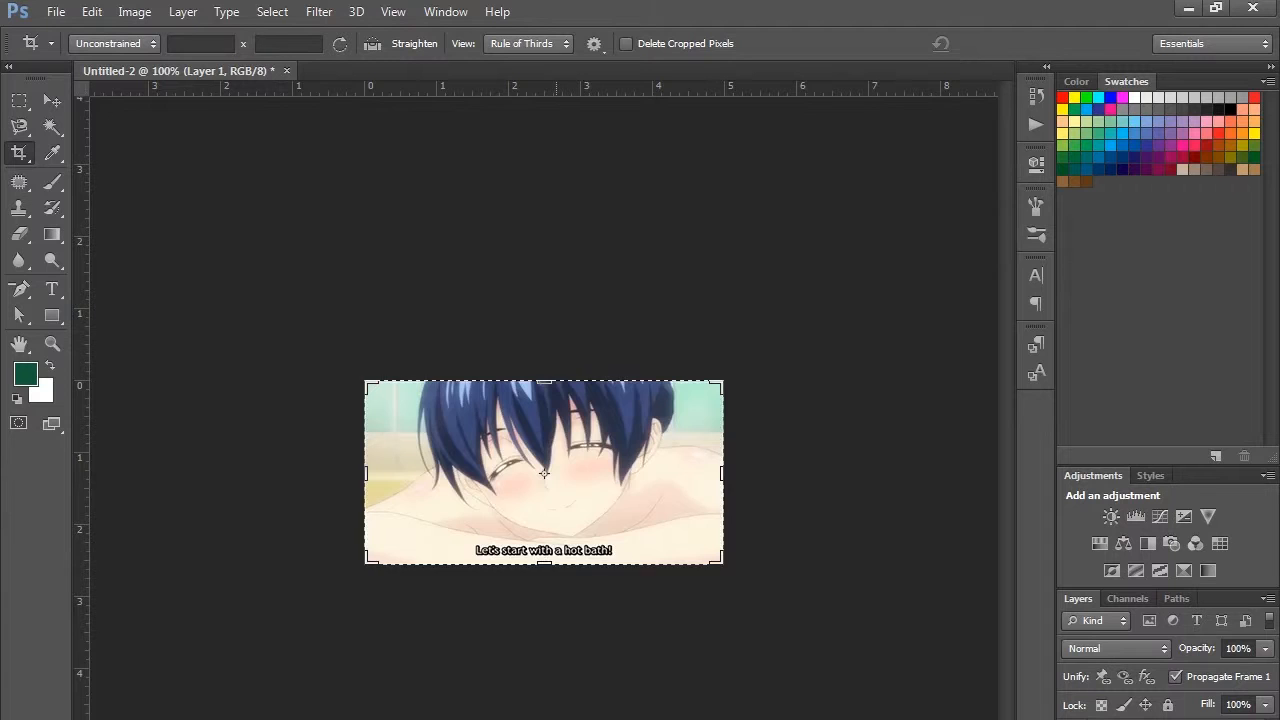
# - Fit the resized image to the screen and check that the Timeline is enabled
pyautogui.hotkey('ctrl', '0')
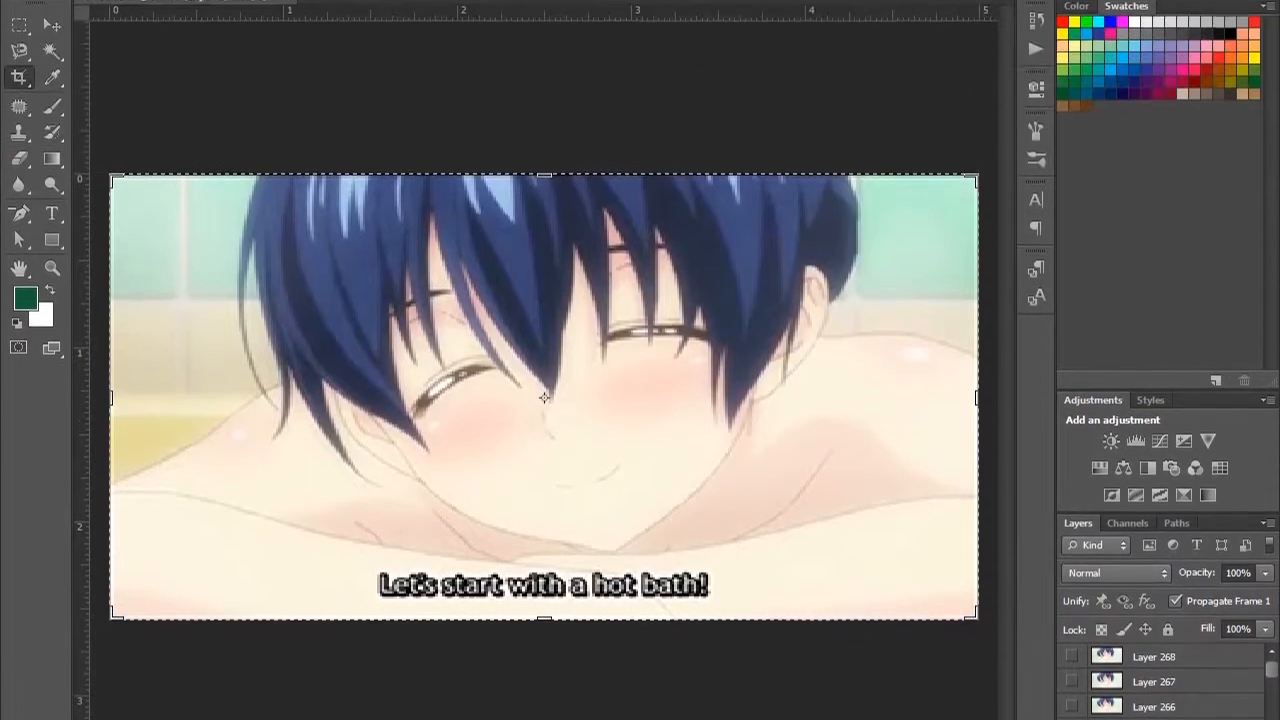
pyautogui.click(437, 18)
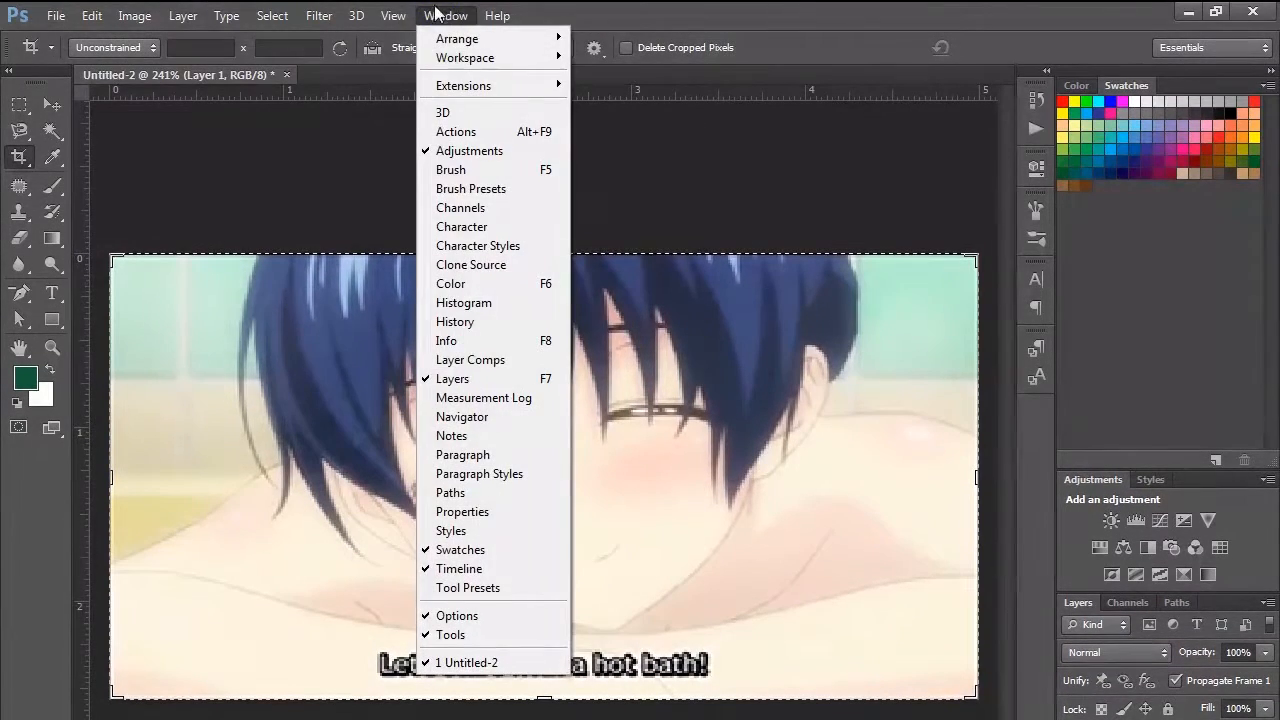
pyautogui.click(437, 18)
pyautogui.click(443, 16)
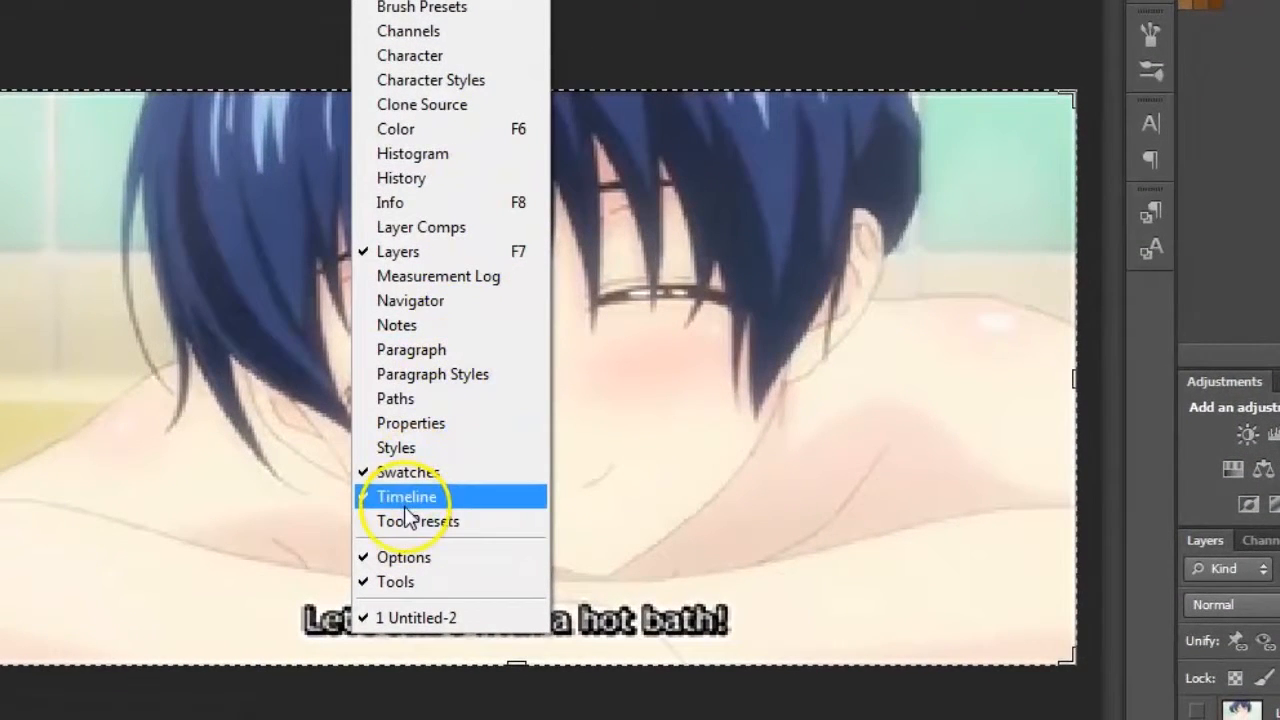
pyautogui.click(410, 505)
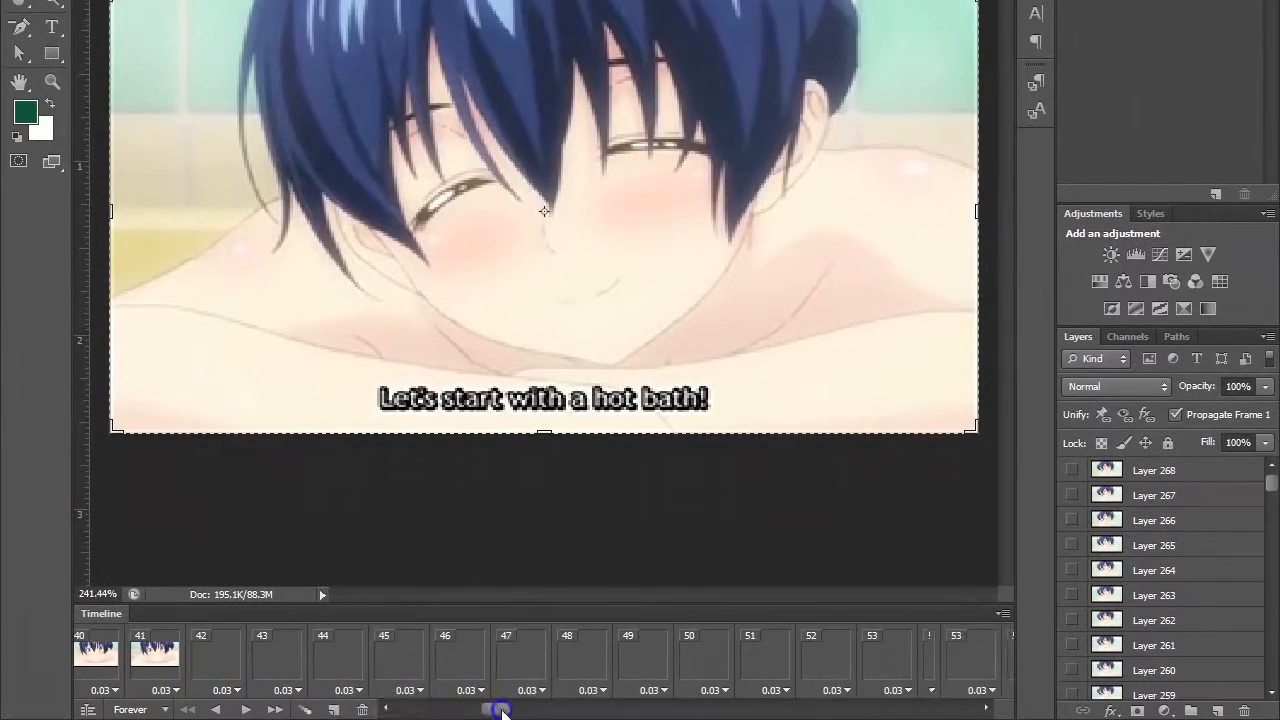
# - Delete frames 71 through 268 from the animation timeline
pyautogui.moveTo(500, 710); pyautogui.dragTo(543, 710)
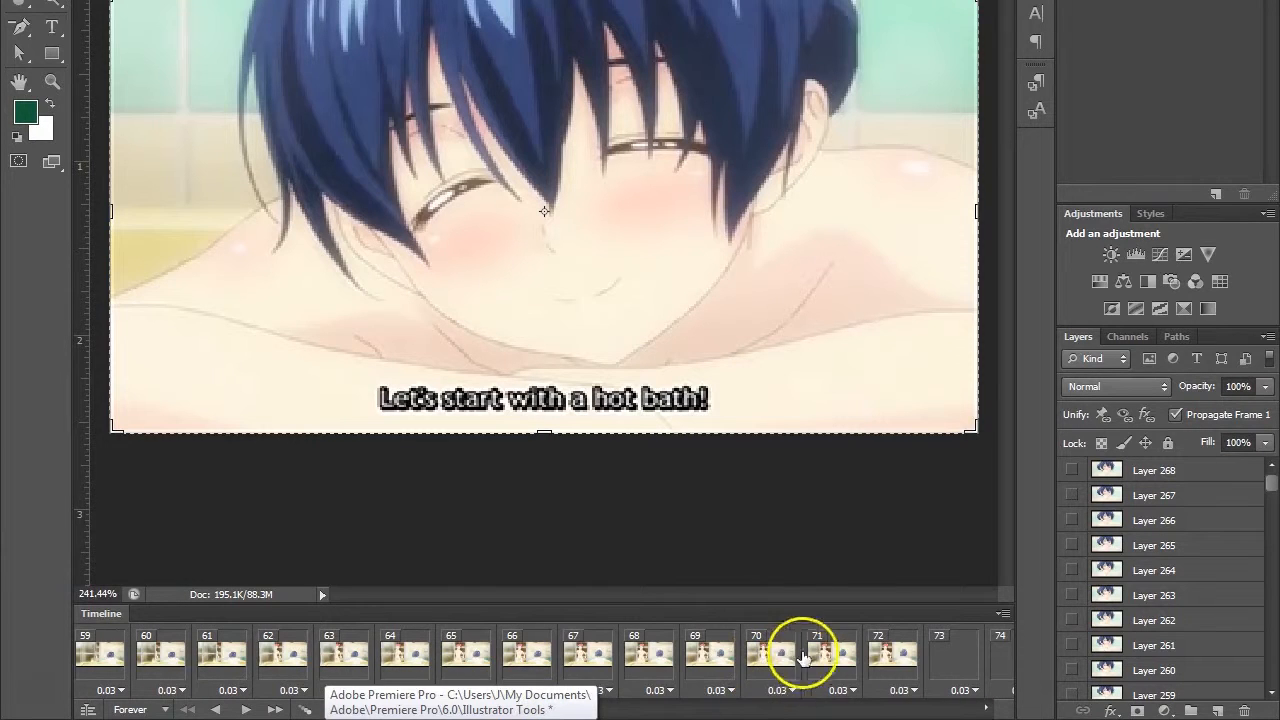
pyautogui.click(820, 662)
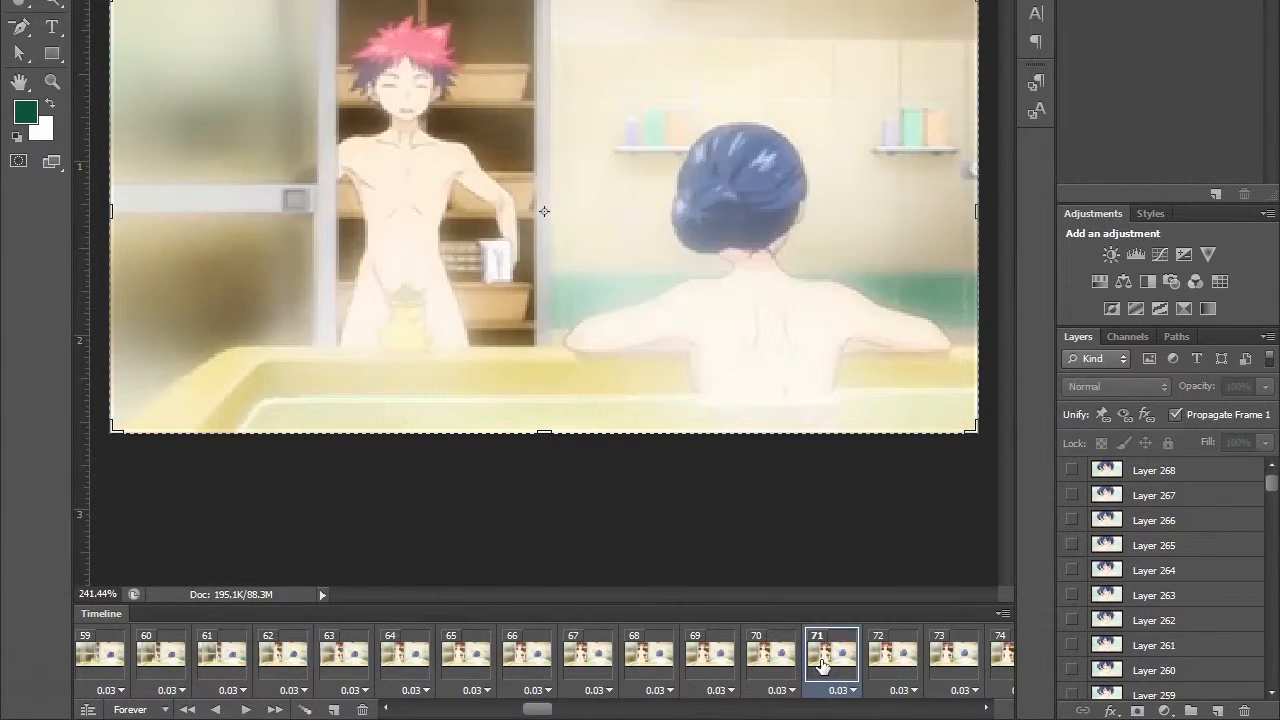
pyautogui.moveTo(540, 710); pyautogui.dragTo(979, 708)
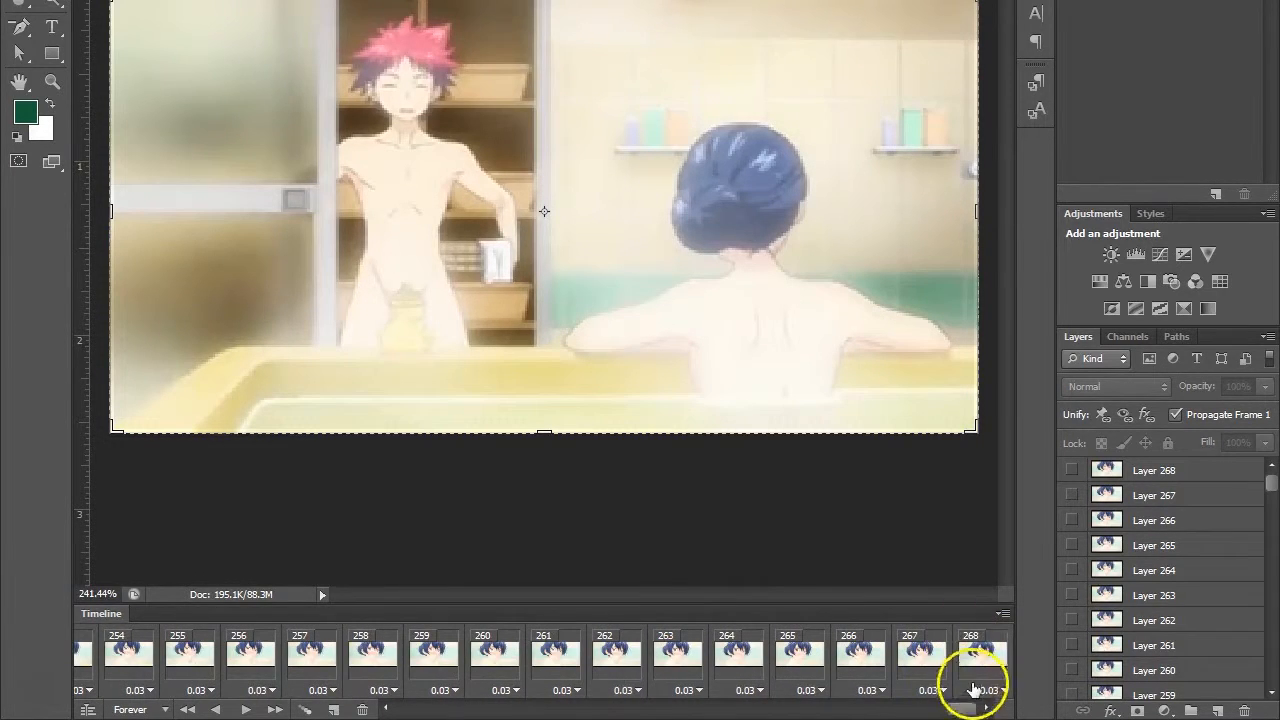
pyautogui.keyDown('shift'); pyautogui.click(976, 664); pyautogui.keyUp('shift')
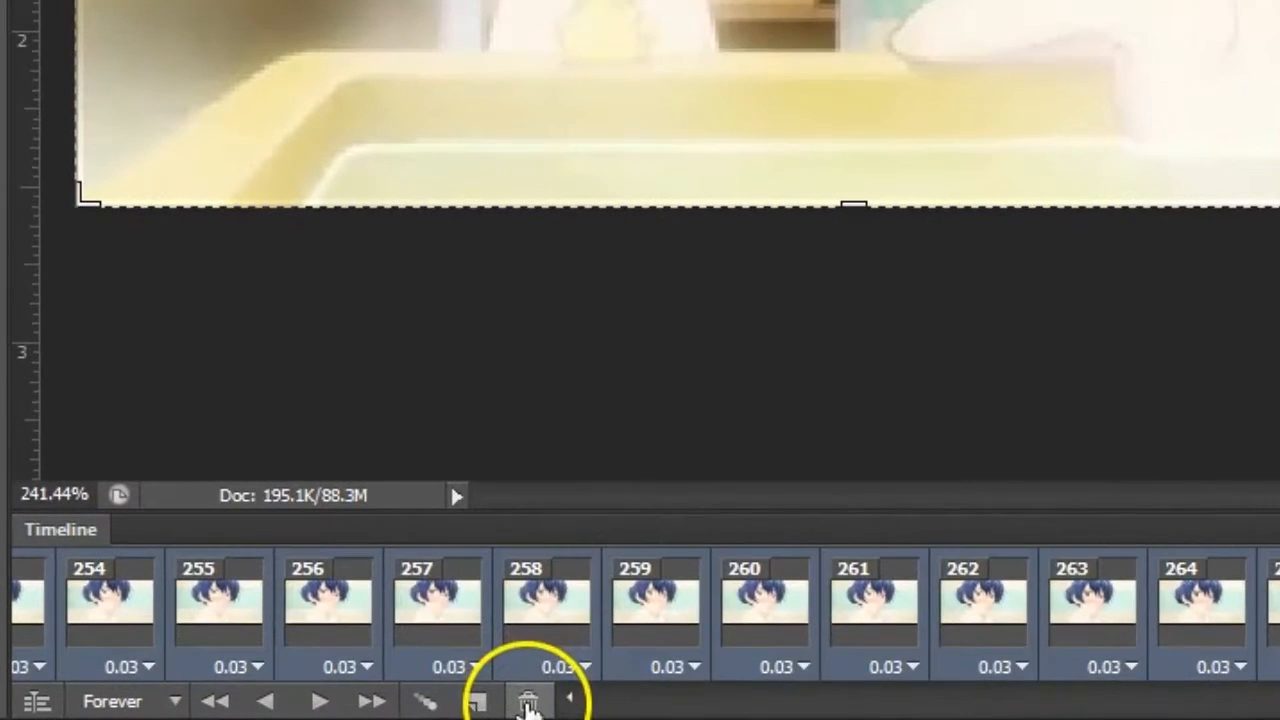
pyautogui.click(362, 710)
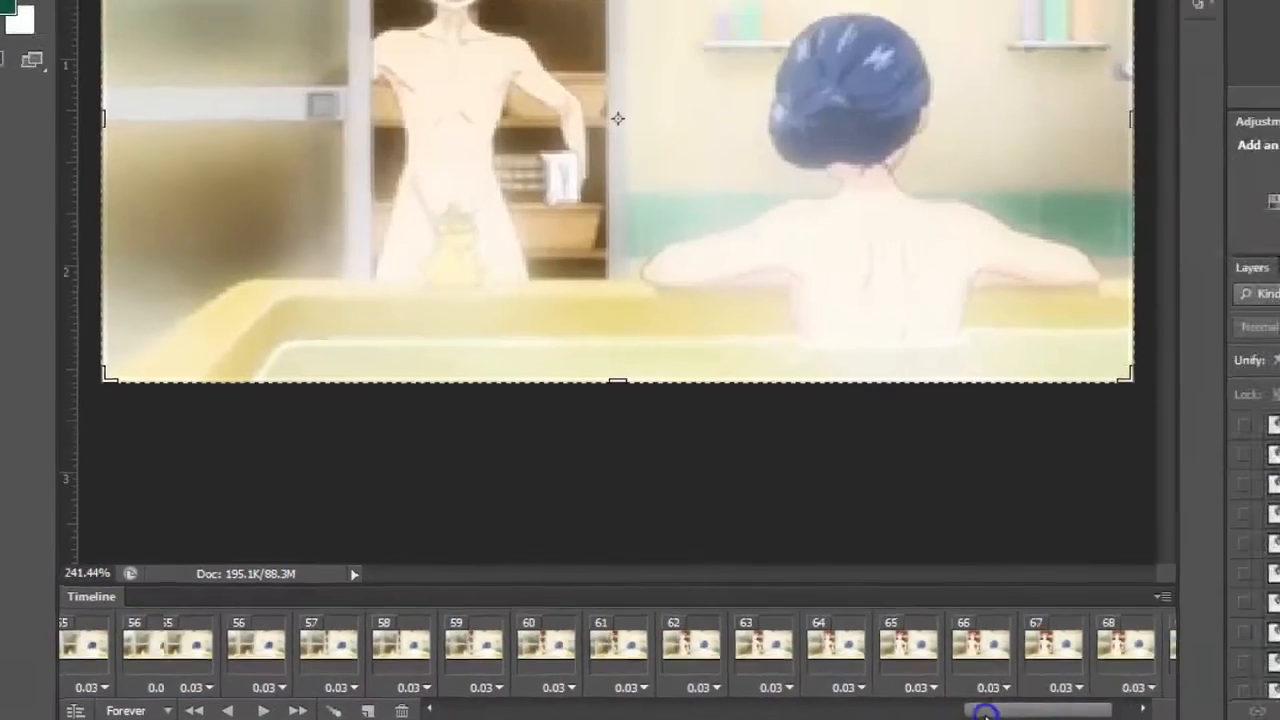
pyautogui.moveTo(985, 712); pyautogui.dragTo(480, 705)
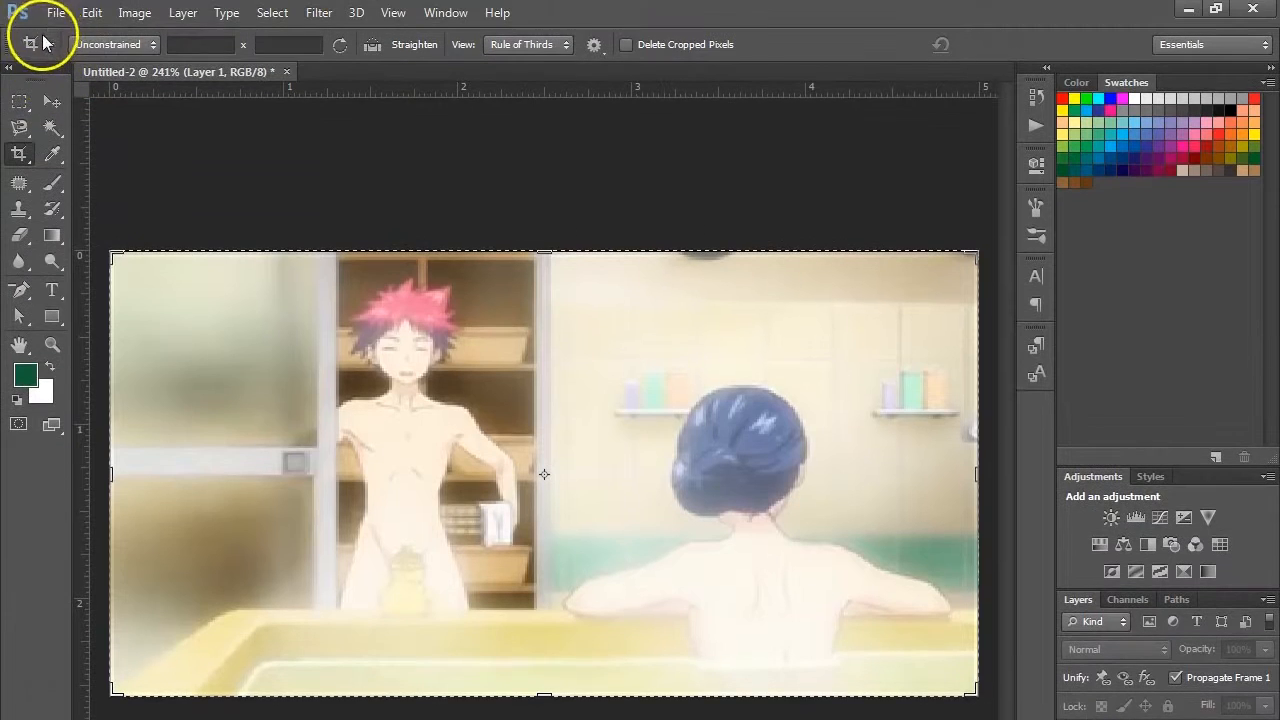
# - Start a Save for Web export of the animation and set its file format to GIF
pyautogui.click(56, 13)
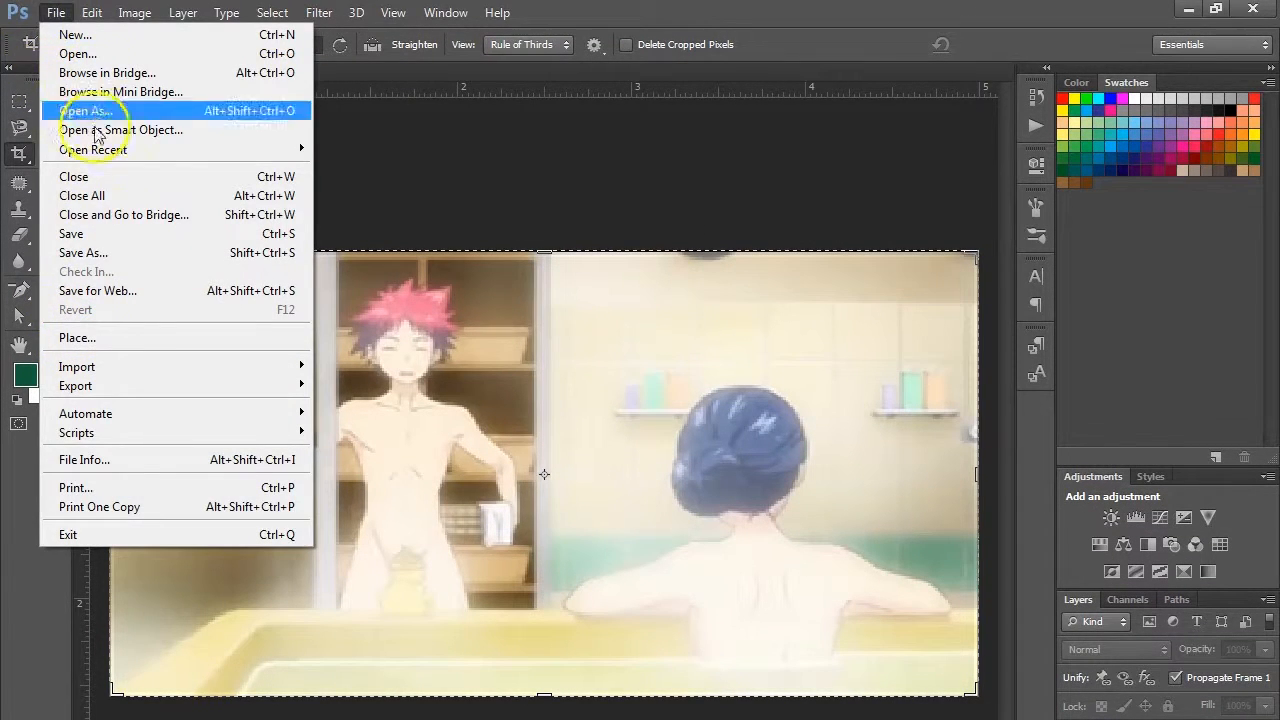
pyautogui.click(115, 290)
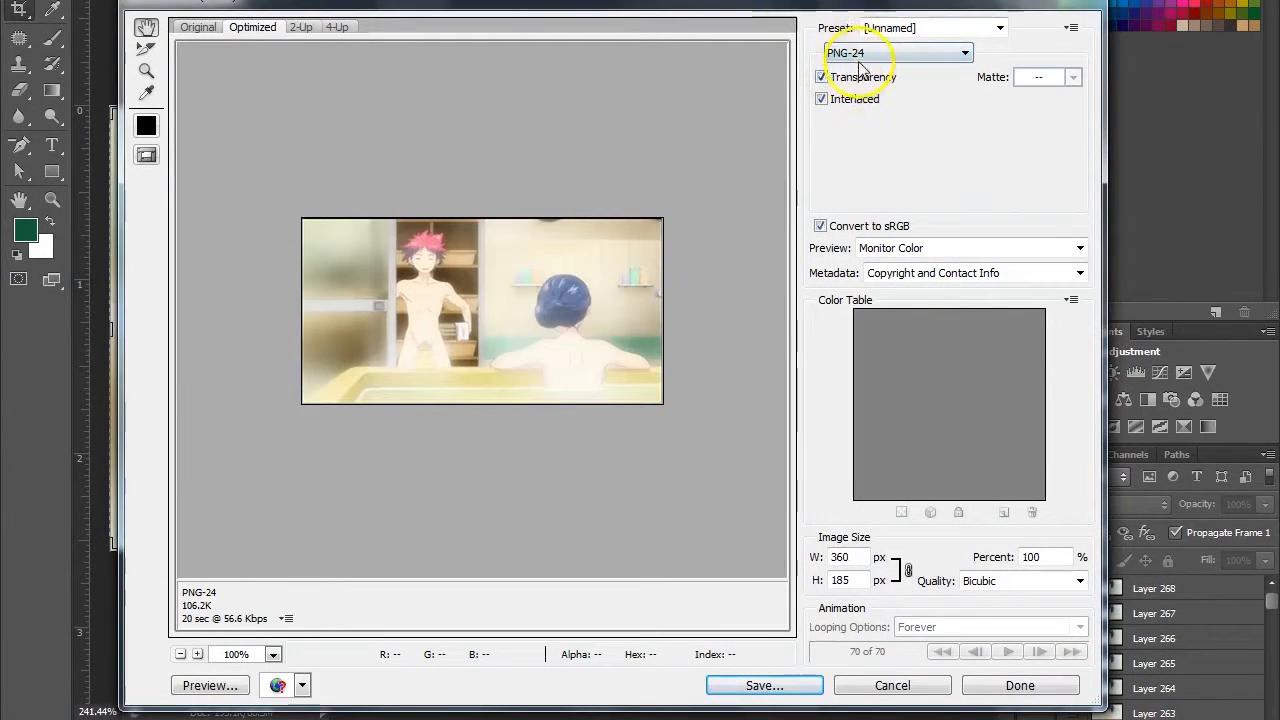
pyautogui.click(866, 56)
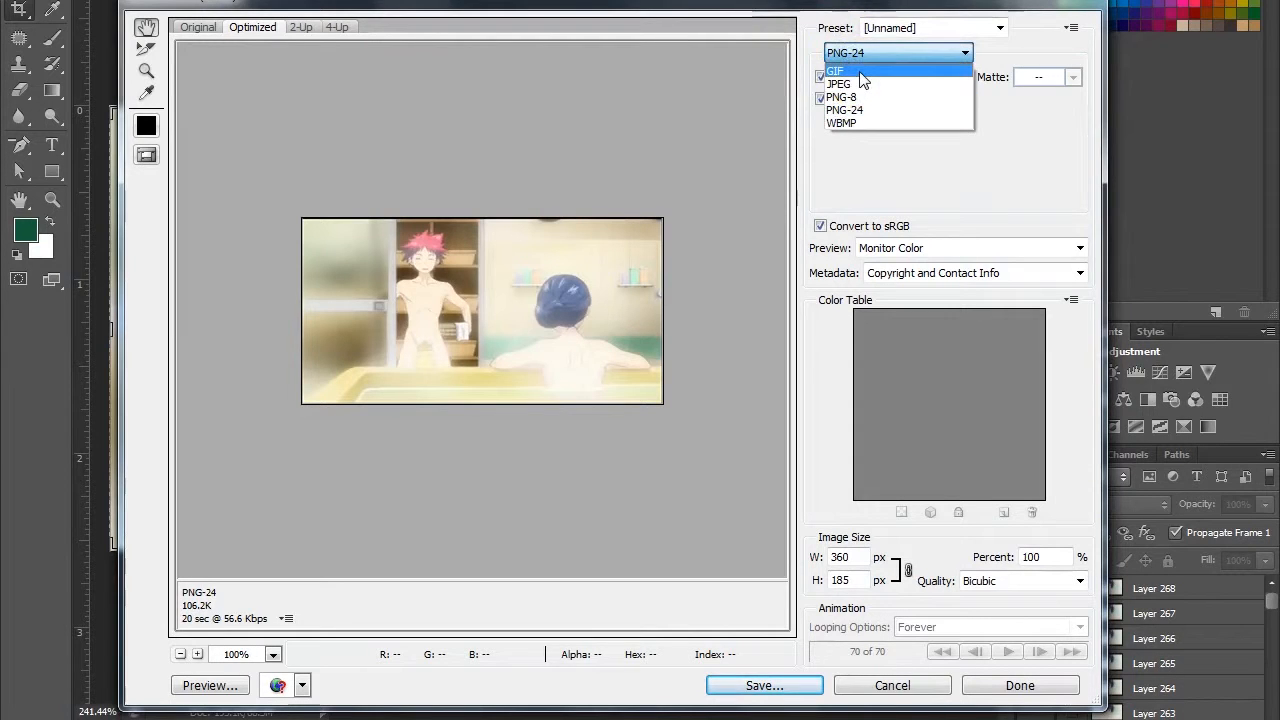
pyautogui.click(861, 73)
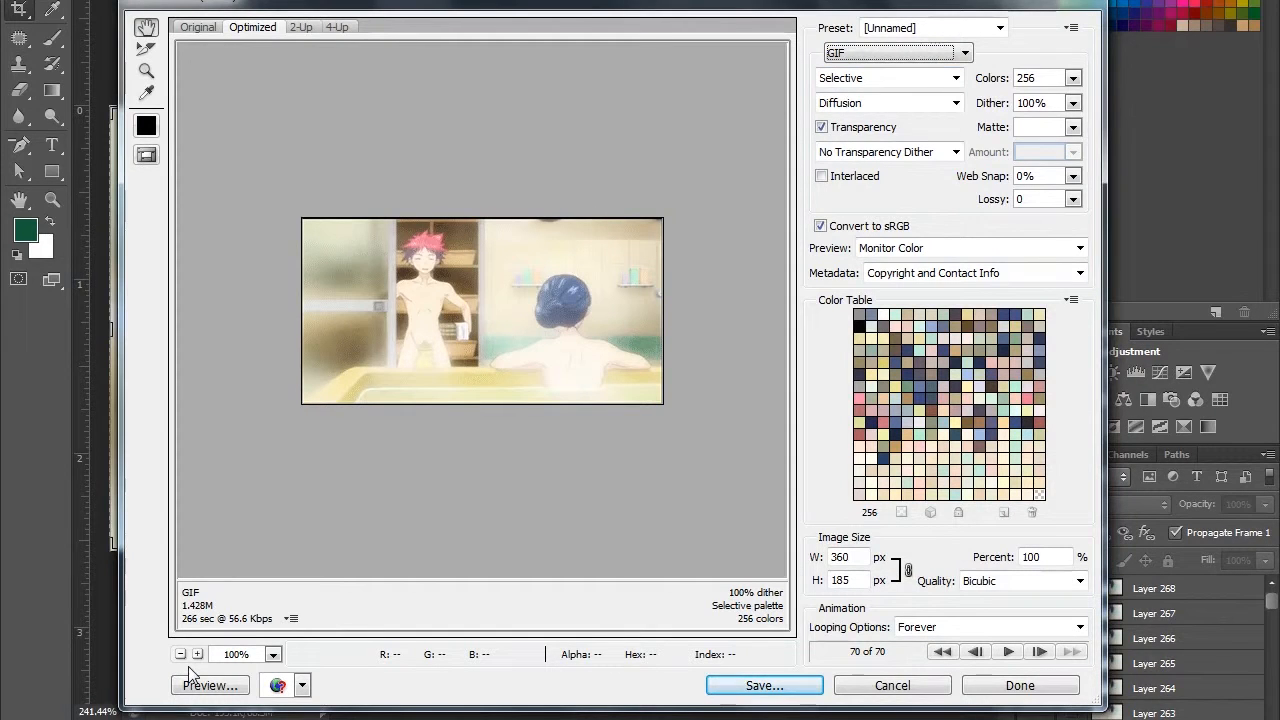
# - Check the GIF's file size and preview the animation in the web browser, then return to the export settings
pyautogui.click(226, 618)
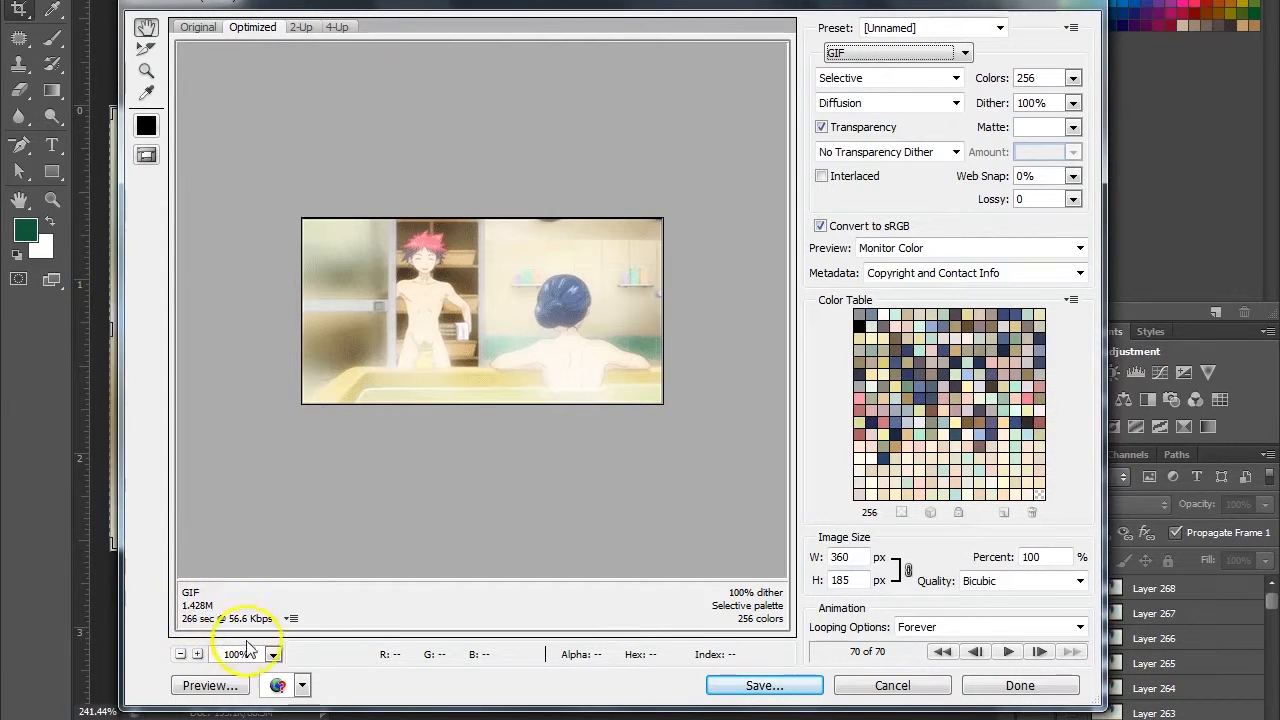
pyautogui.click(205, 686)
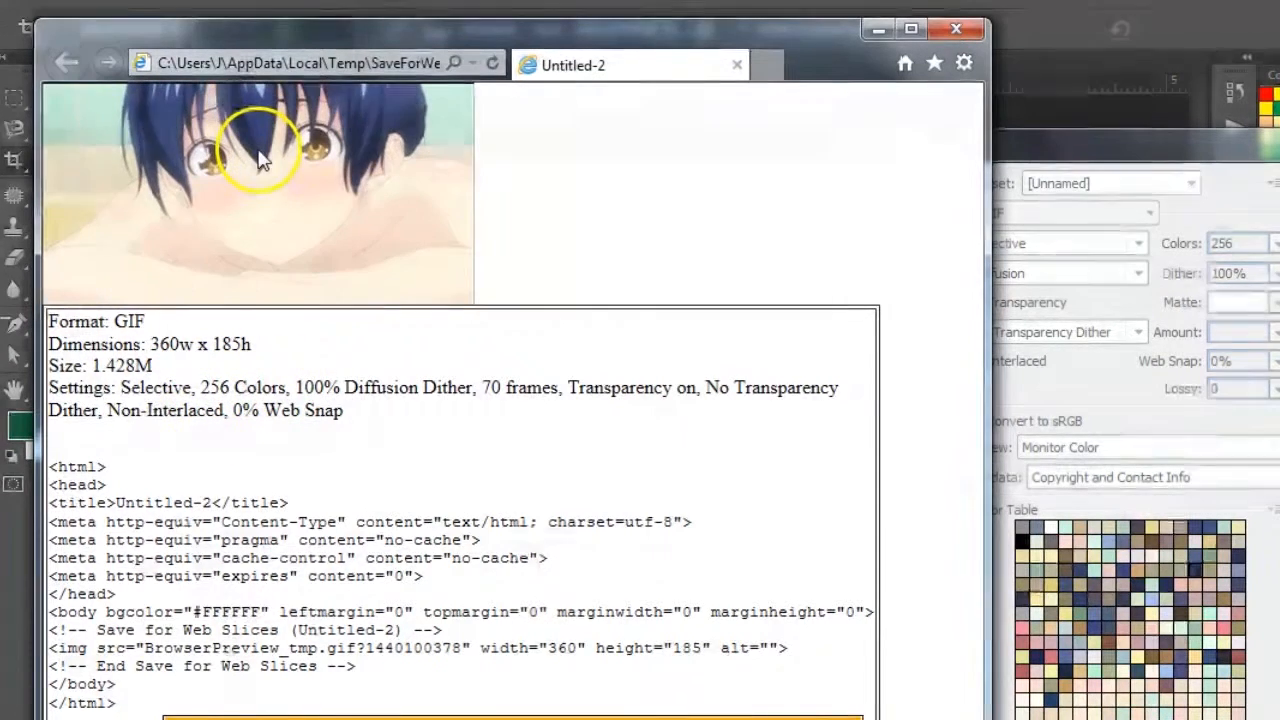
pyautogui.click(878, 29)
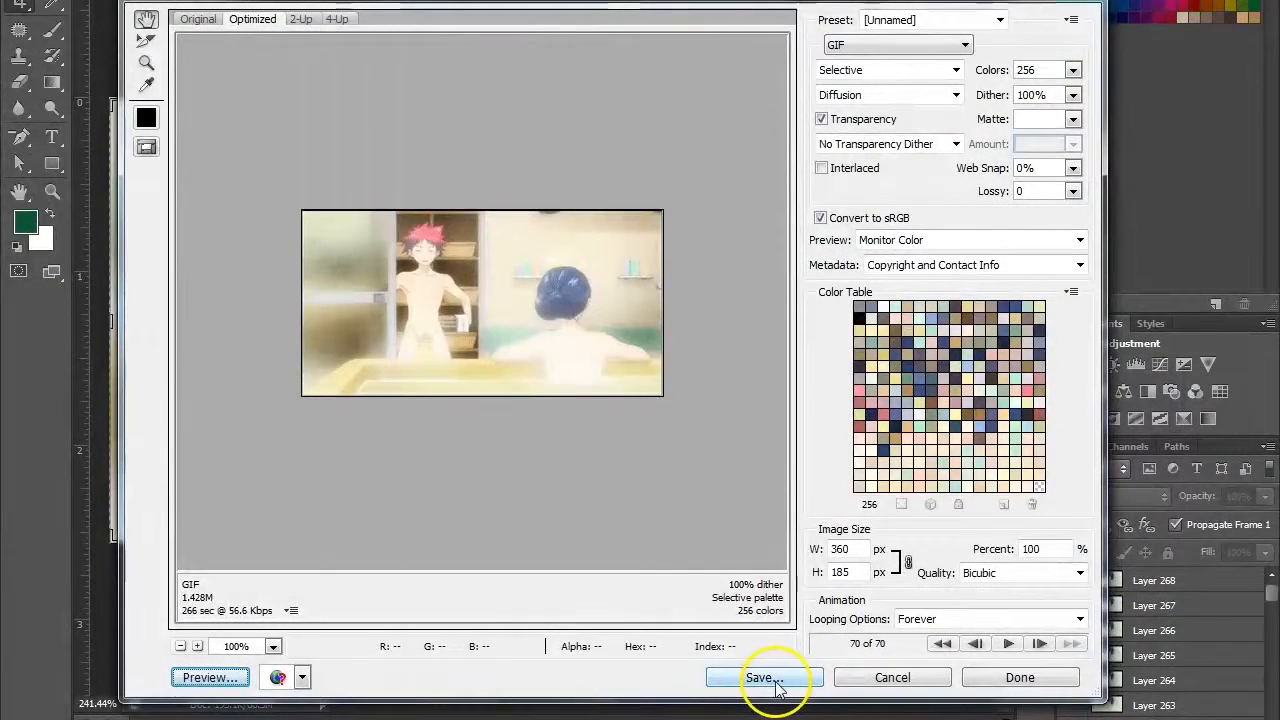
pyautogui.click(768, 678)
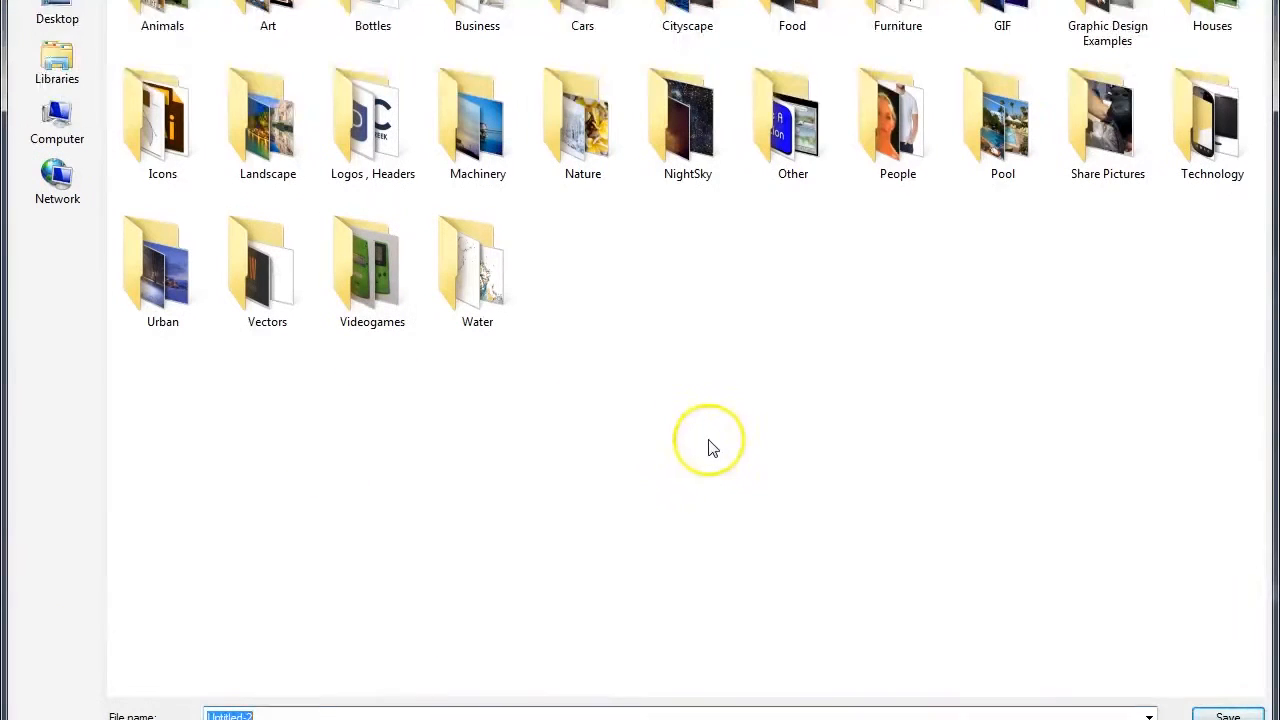
pyautogui.click(764, 324)
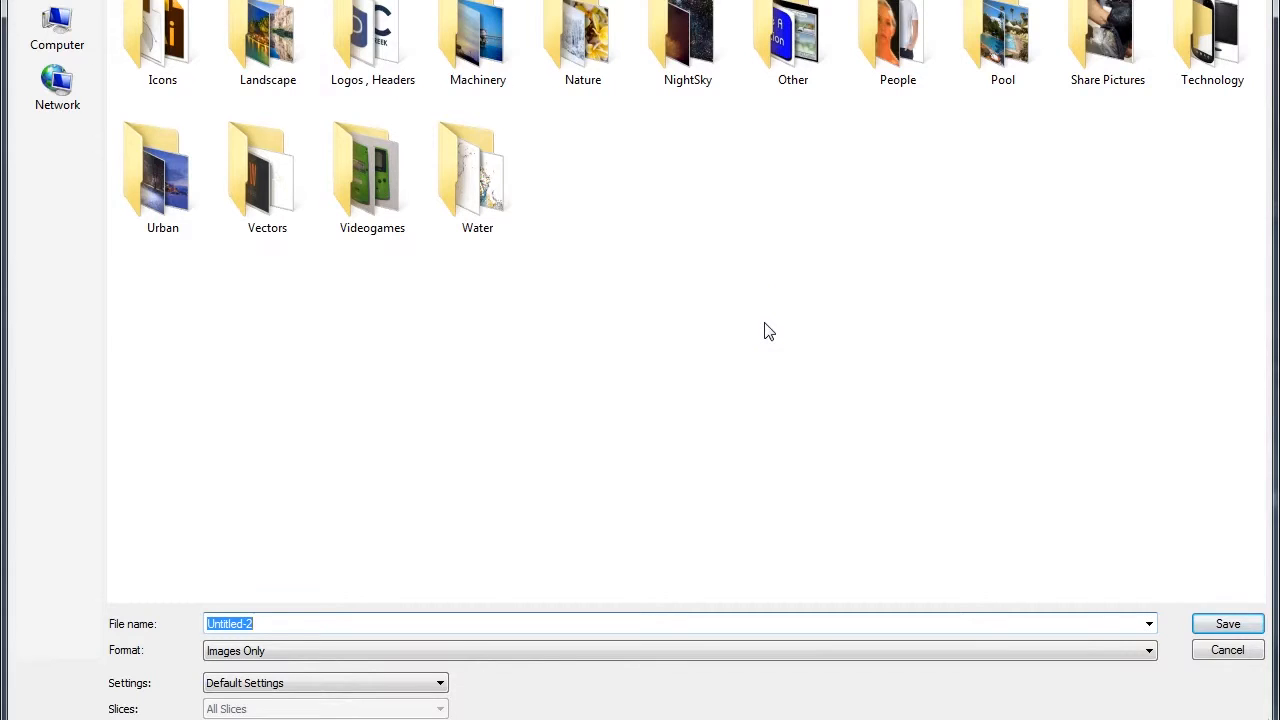
pyautogui.click(1225, 652)
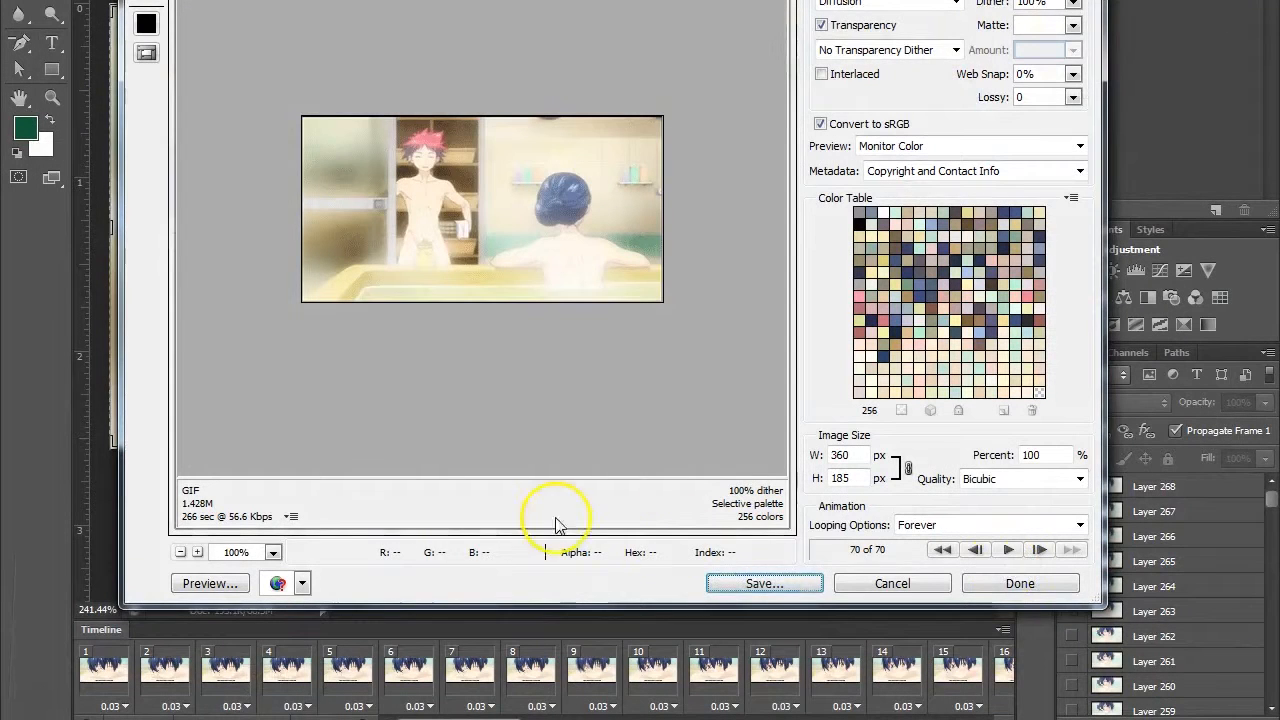